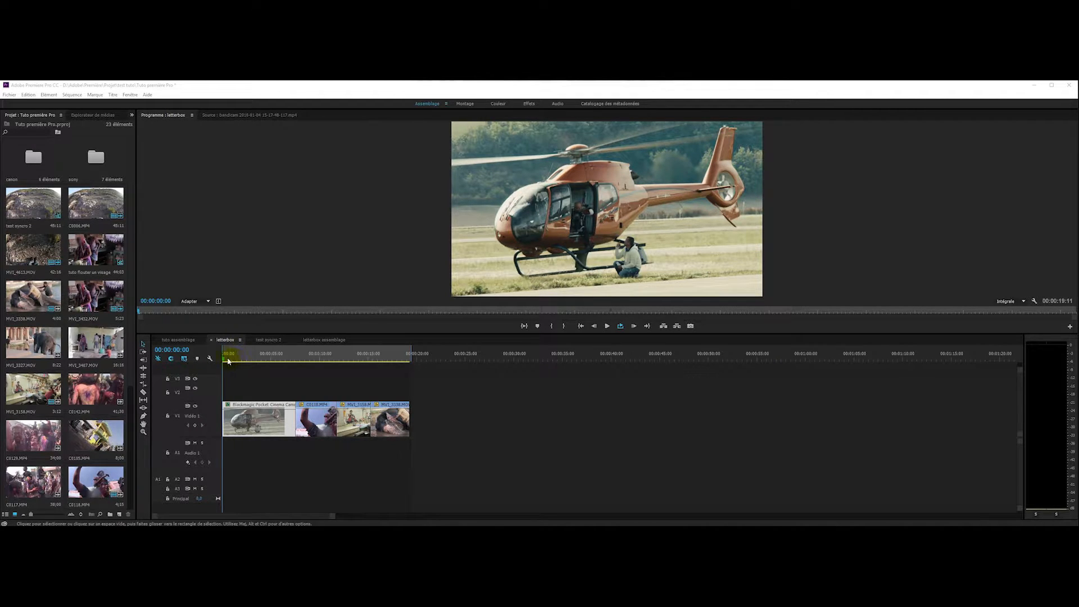
Step: Play the letterbox sequence from its beginning to review the clips, and return the playhead to the start
{"action": "left_click", "coordinate": [228, 360]}
{"action": "key", "text": "space"}
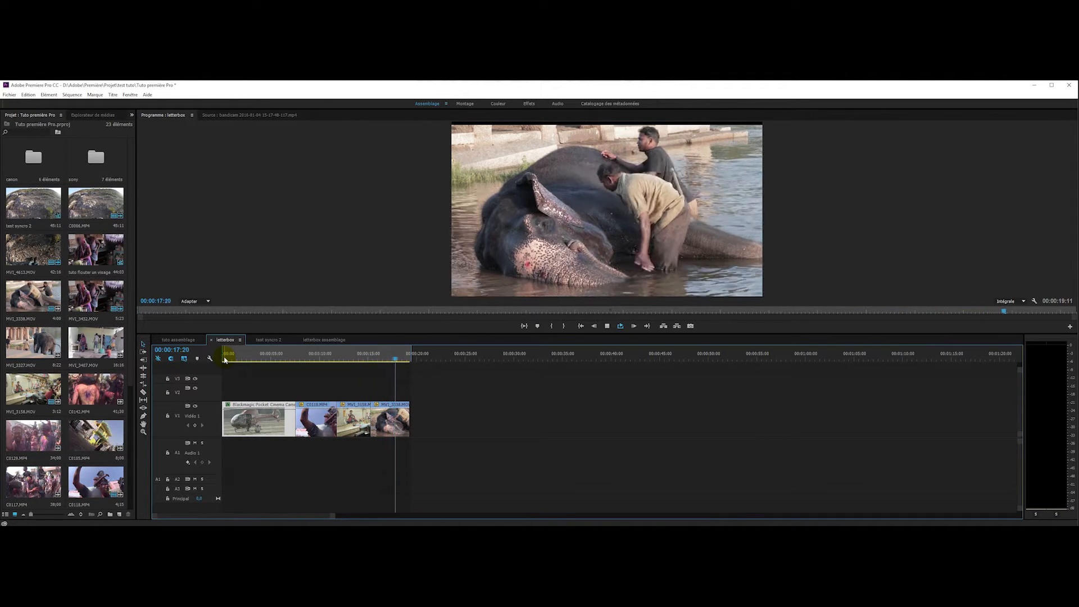
{"action": "left_click", "coordinate": [225, 358]}
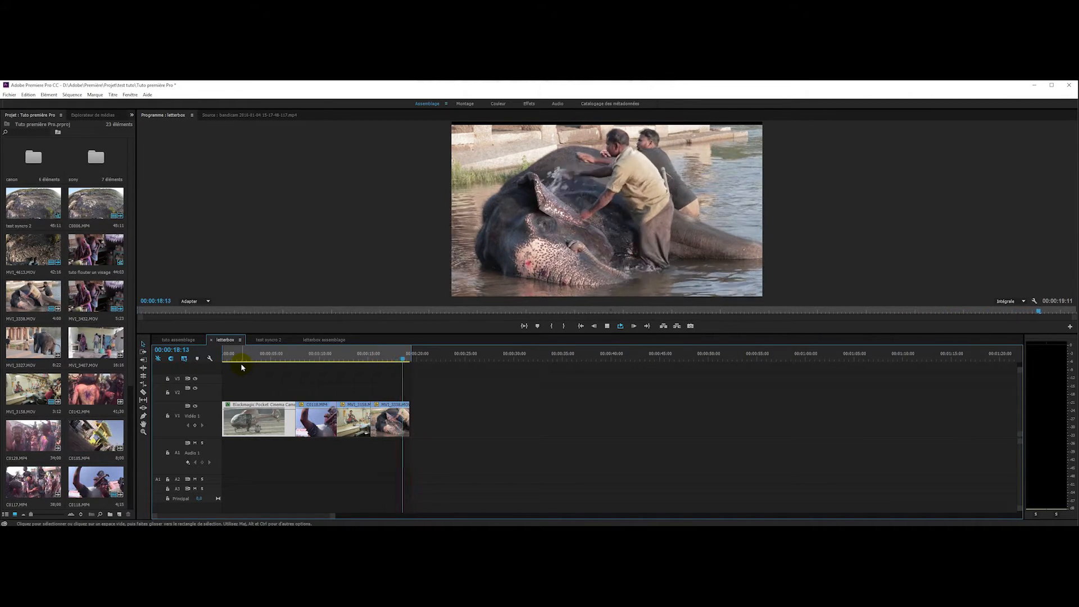
{"action": "left_click", "coordinate": [227, 356]}
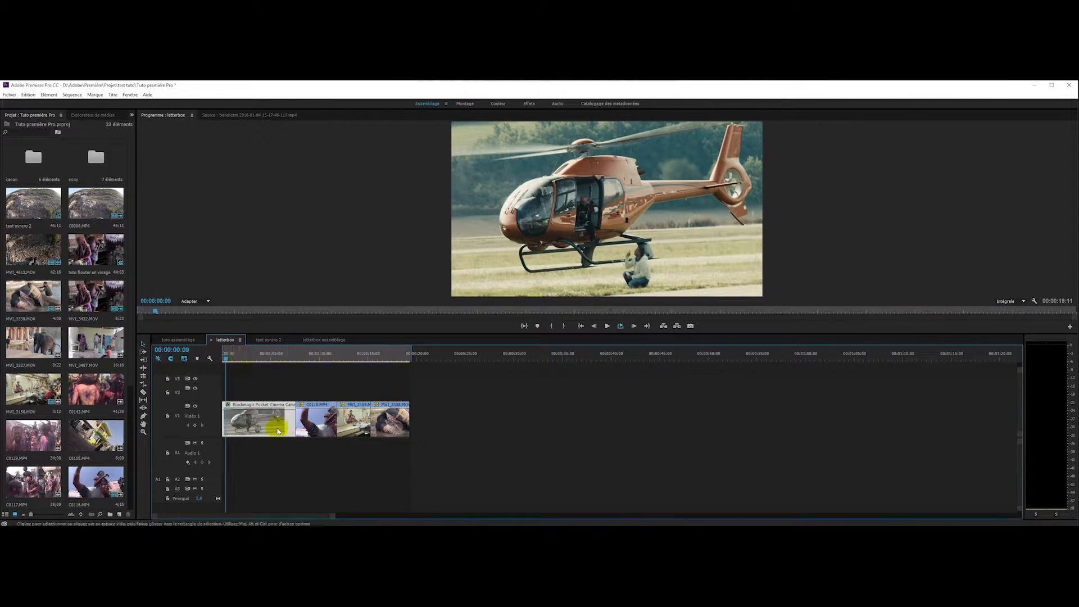
Step: Find the Recadrage video effect with the search "recadr" and apply it to the helicopter clip
{"action": "left_click", "coordinate": [528, 104]}
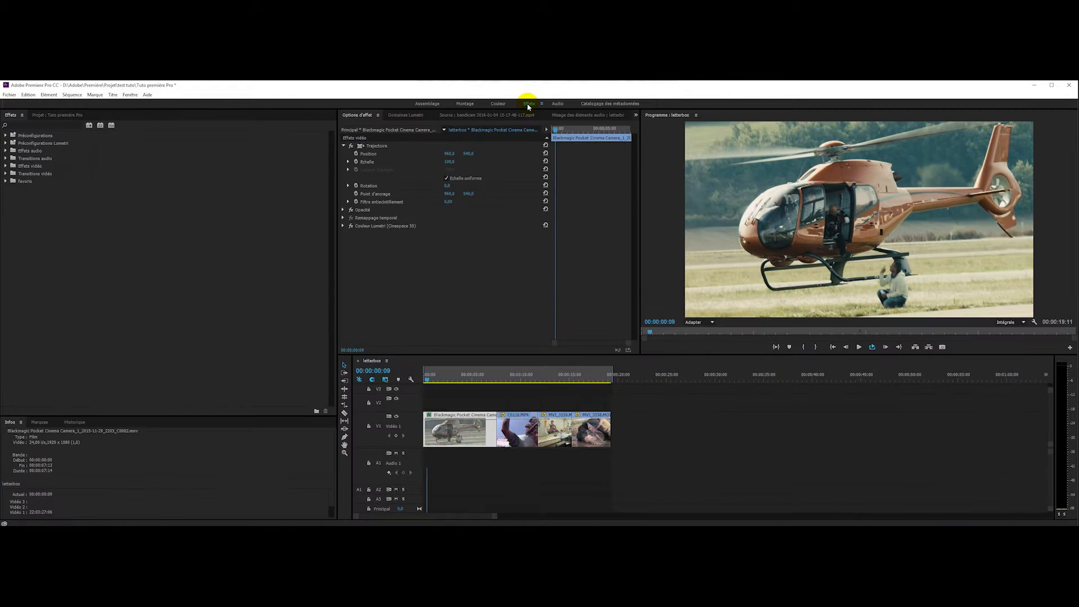
{"action": "left_click", "coordinate": [48, 124]}
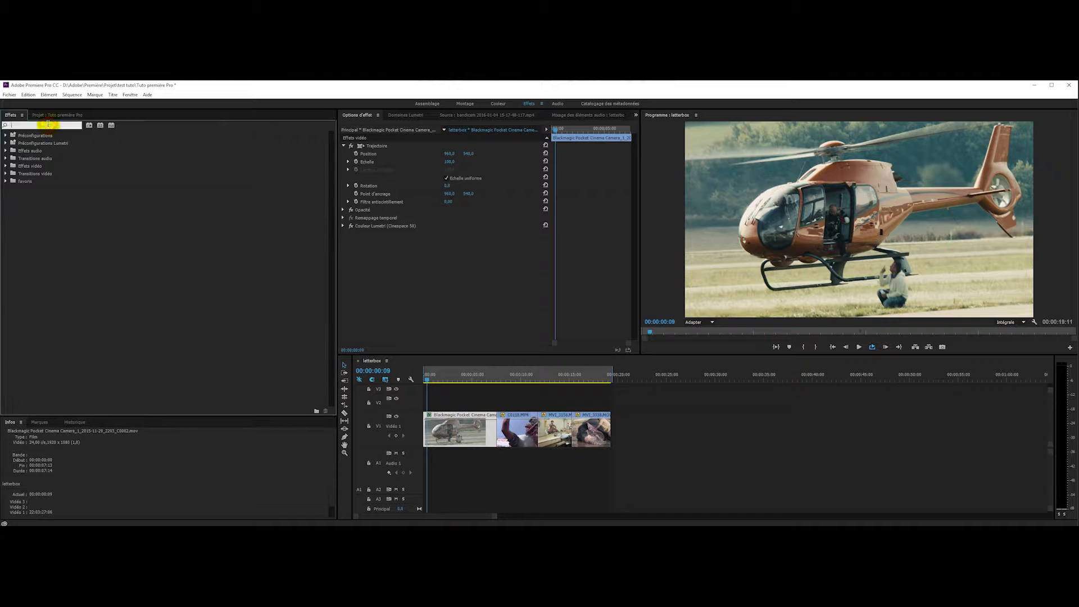
{"action": "type", "text": "recadr"}
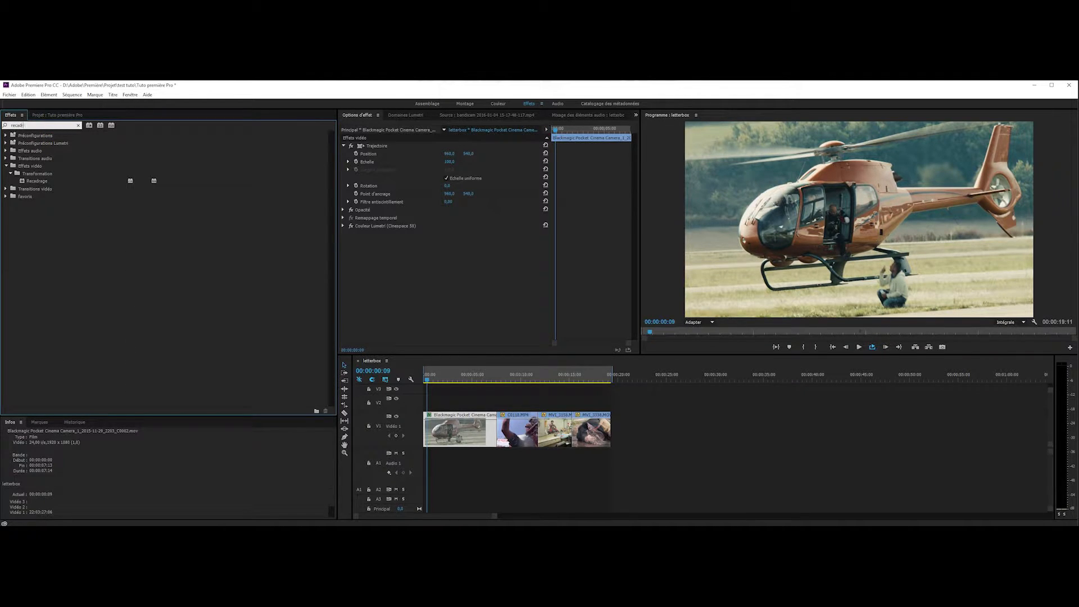
{"action": "left_click_drag", "start_coordinate": [35, 183], "coordinate": [448, 433]}
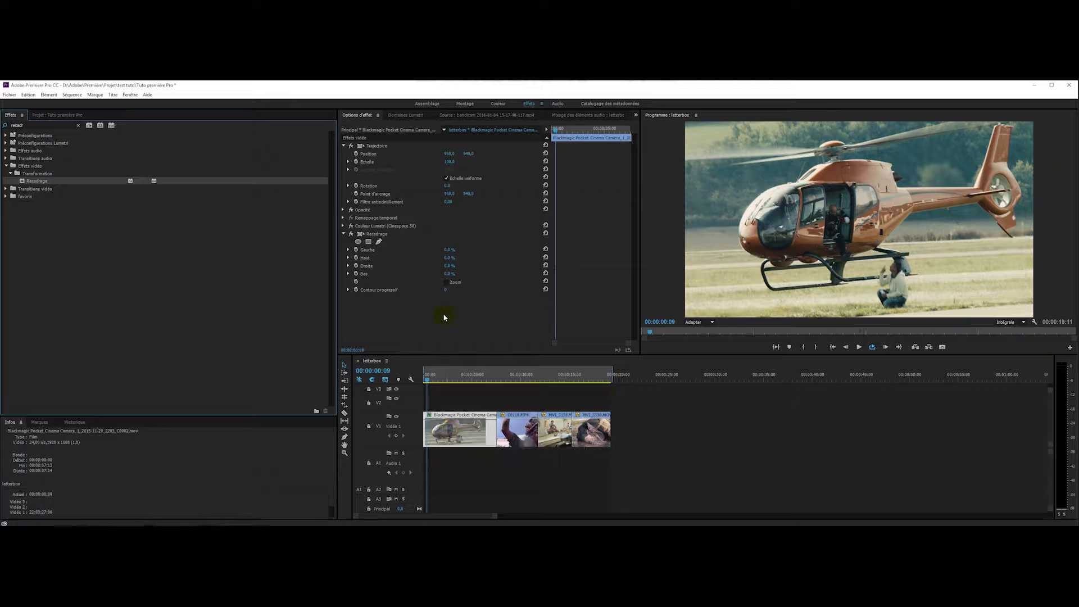
Step: Set the Recadrage effect's Haut and Bas values on the helicopter clip to 12,2 %
{"action": "left_click", "coordinate": [449, 257]}
{"action": "type", "text": "12,7"}
{"action": "key", "text": "Tab"}
{"action": "key", "text": "Tab"}
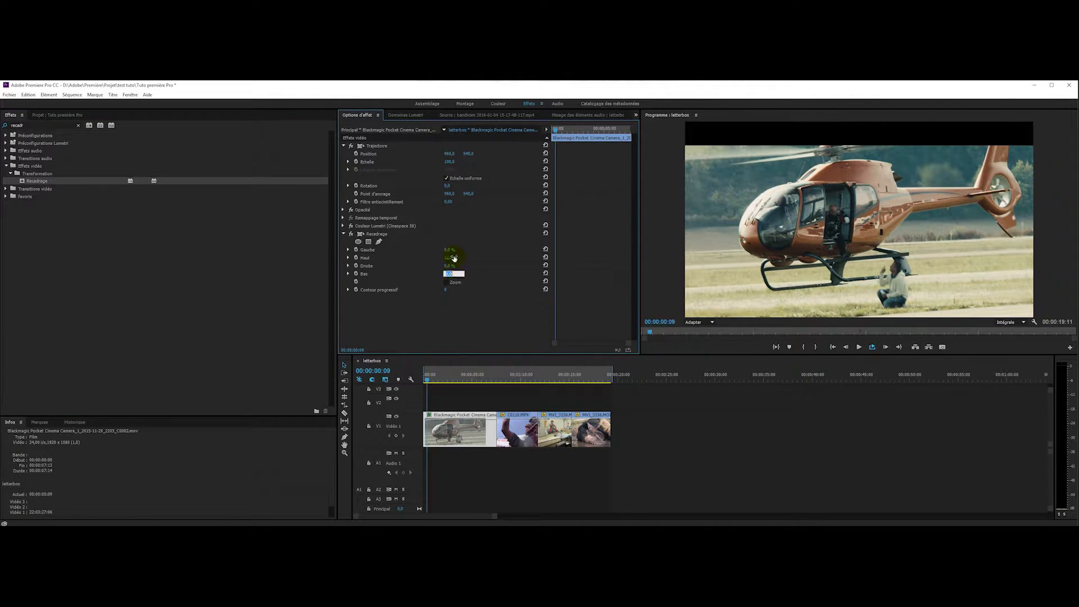
{"action": "type", "text": "12,2"}
{"action": "left_click", "coordinate": [453, 258]}
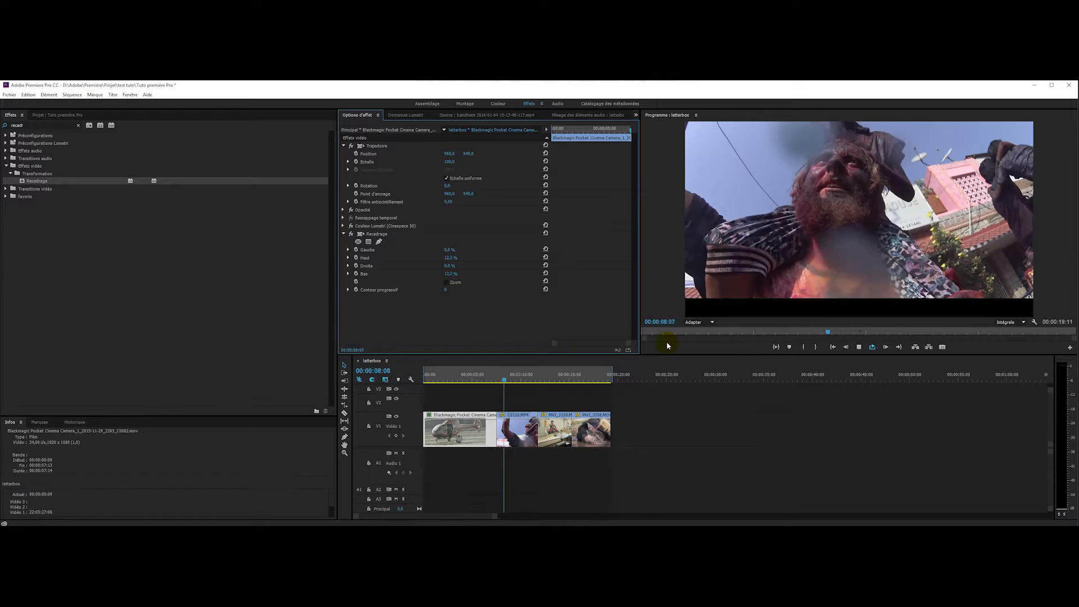
Step: Check the cropped helicopter clip at several points, try shifting its vertical Position, and reset the Trajectoire settings
{"action": "left_click", "coordinate": [463, 377]}
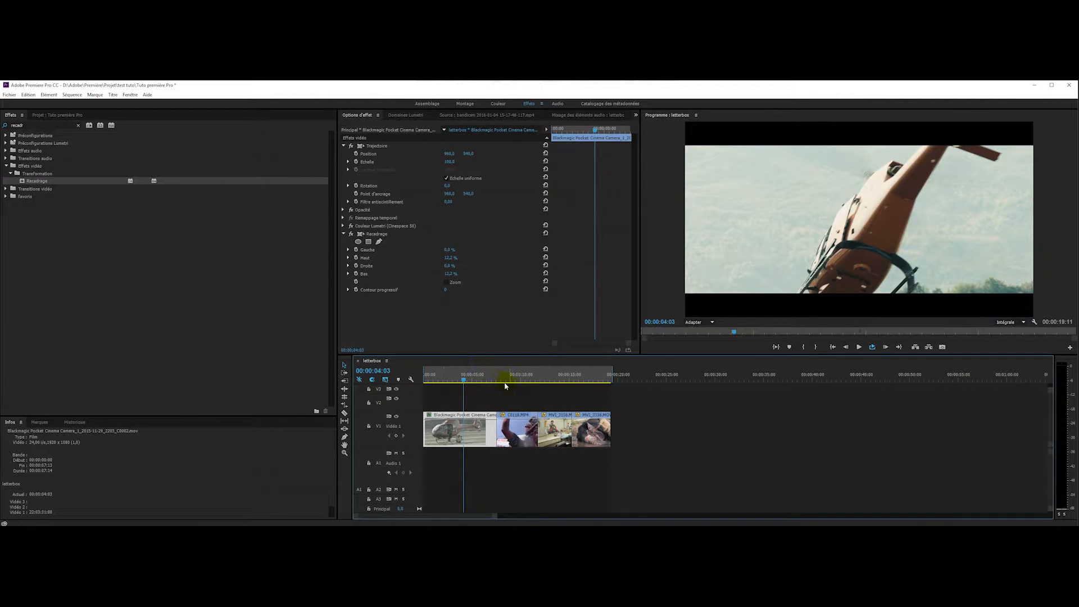
{"action": "left_click", "coordinate": [455, 377]}
{"action": "left_click", "coordinate": [446, 378]}
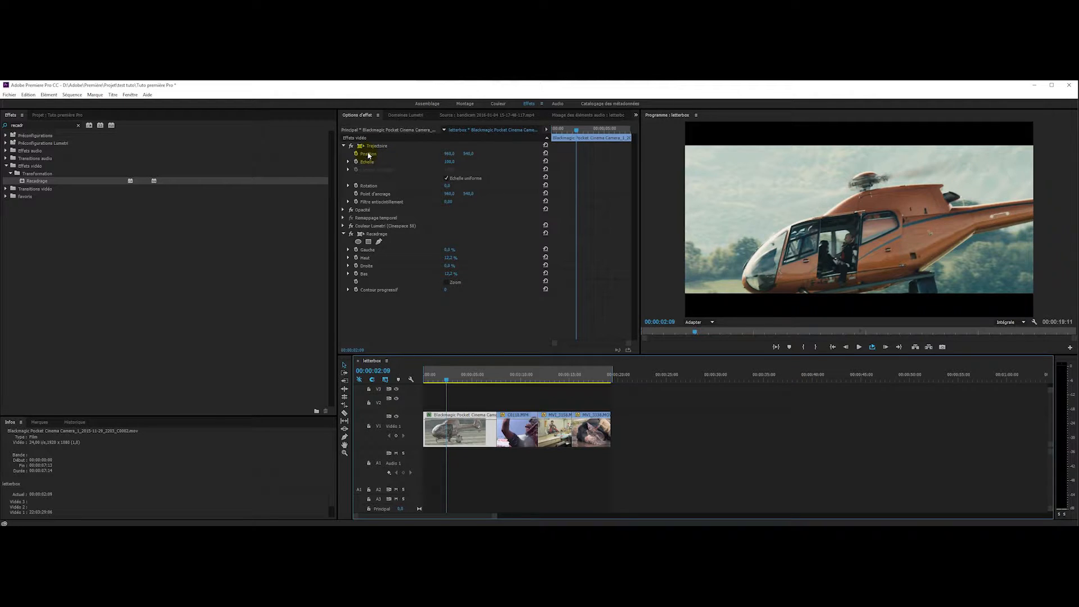
{"action": "mouse_move", "coordinate": [469, 153]}
{"action": "left_mouse_down"}
{"action": "mouse_move", "coordinate": [436, 153]}
{"action": "mouse_move", "coordinate": [474, 153]}
{"action": "left_mouse_up"}
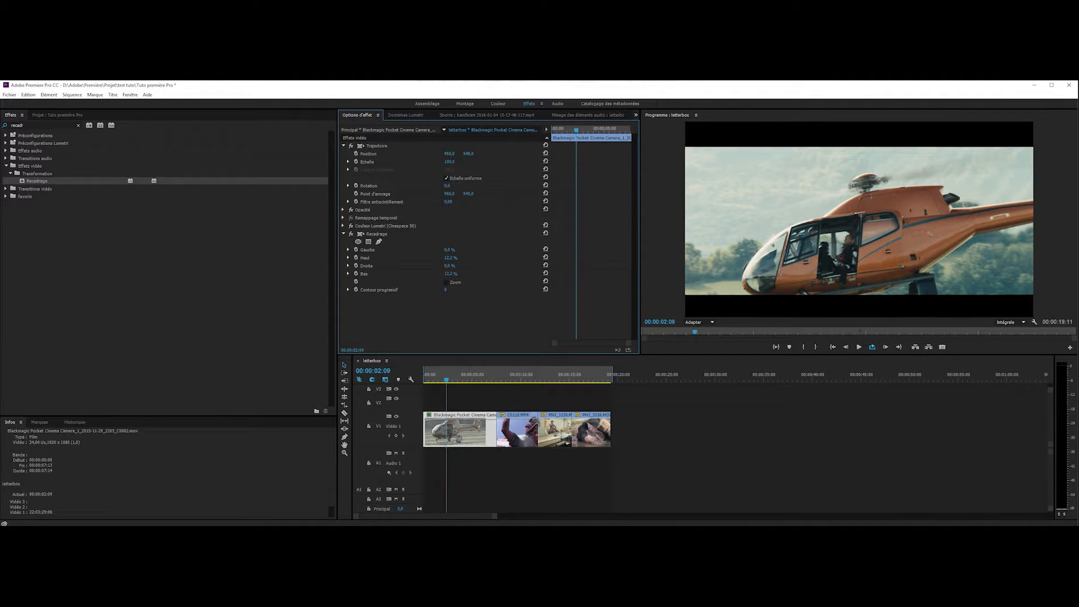
{"action": "left_click", "coordinate": [546, 146]}
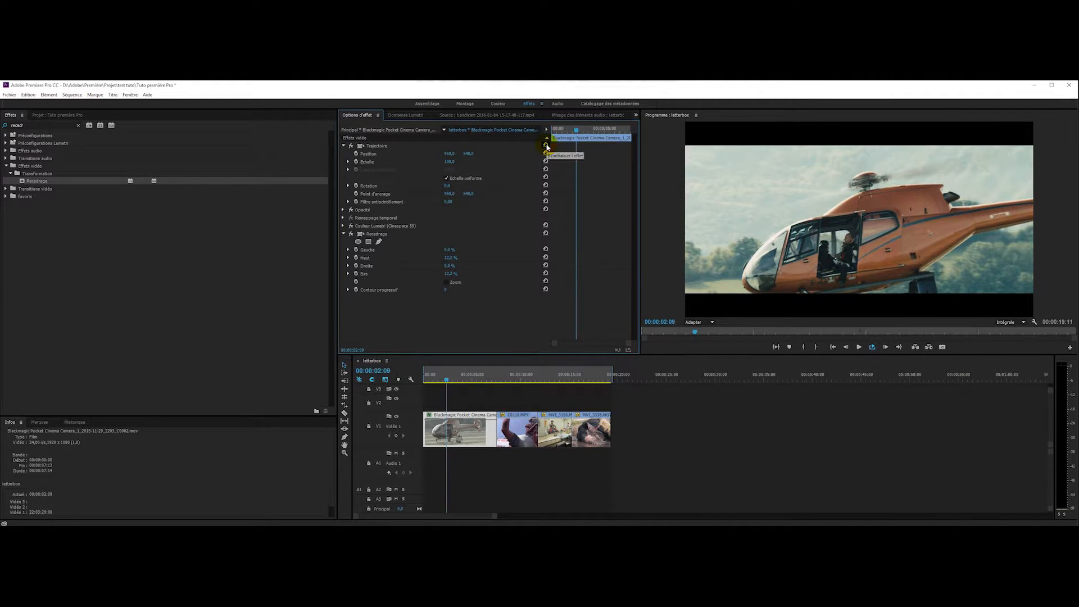
Step: Delete the Recadrage effect from the helicopter clip
{"action": "left_click", "coordinate": [372, 235]}
{"action": "key", "text": "Delete"}
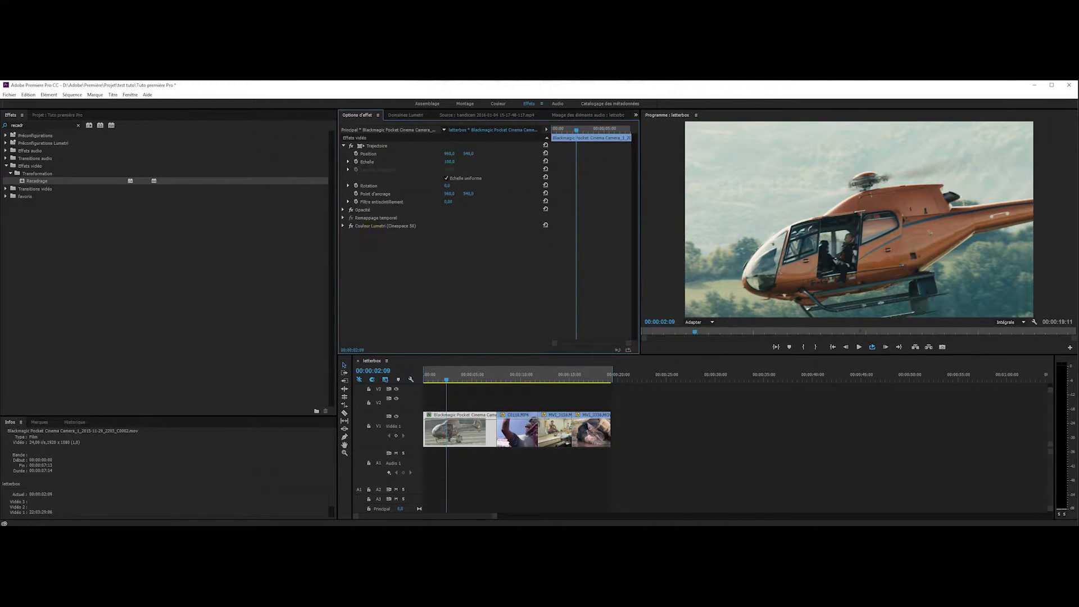
Step: Create a 1920 × 1080 adjustment layer (Calque d'effets) in the project and name it letterbox
{"action": "left_click", "coordinate": [427, 104]}
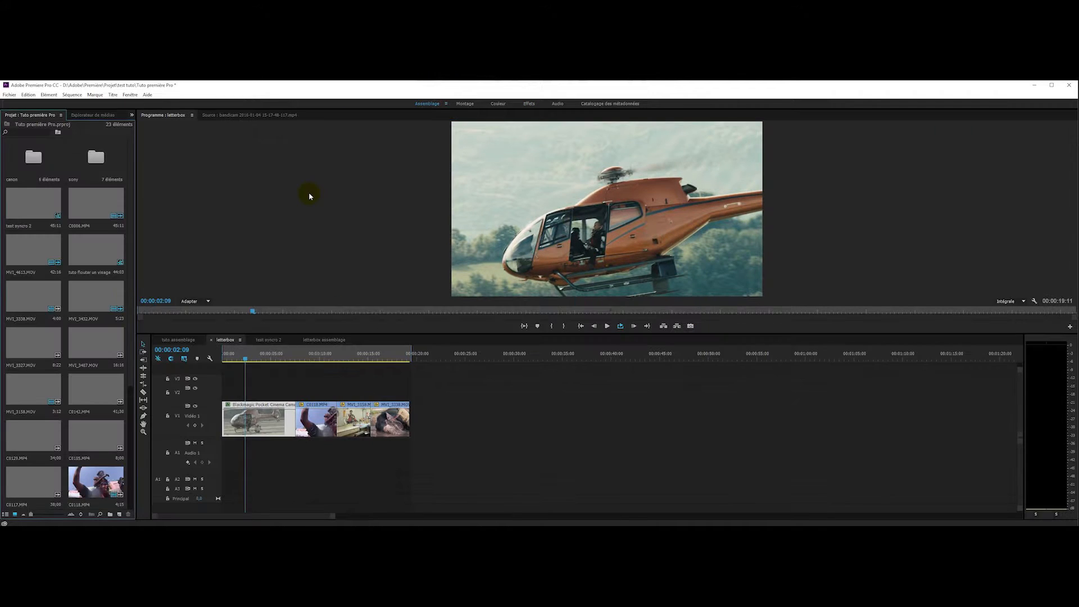
{"action": "left_click", "coordinate": [119, 515]}
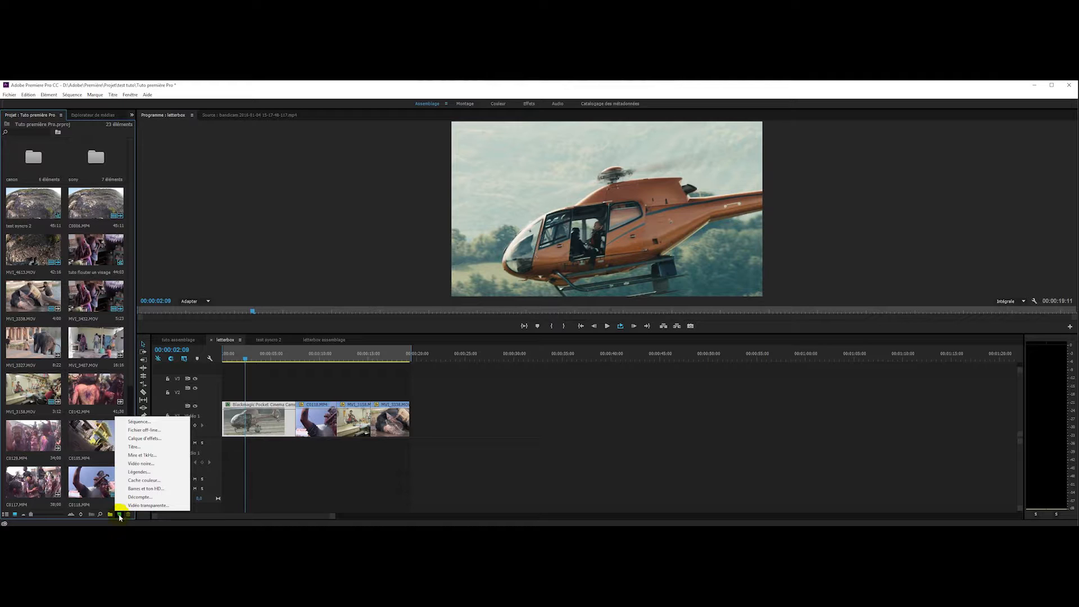
{"action": "left_click", "coordinate": [144, 438]}
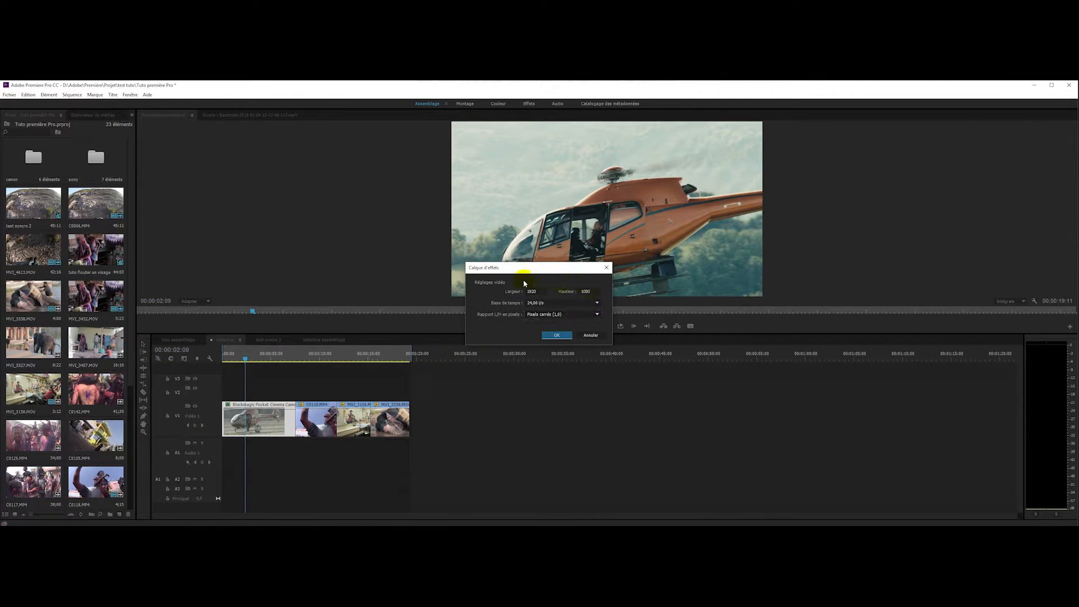
{"action": "left_click", "coordinate": [563, 336]}
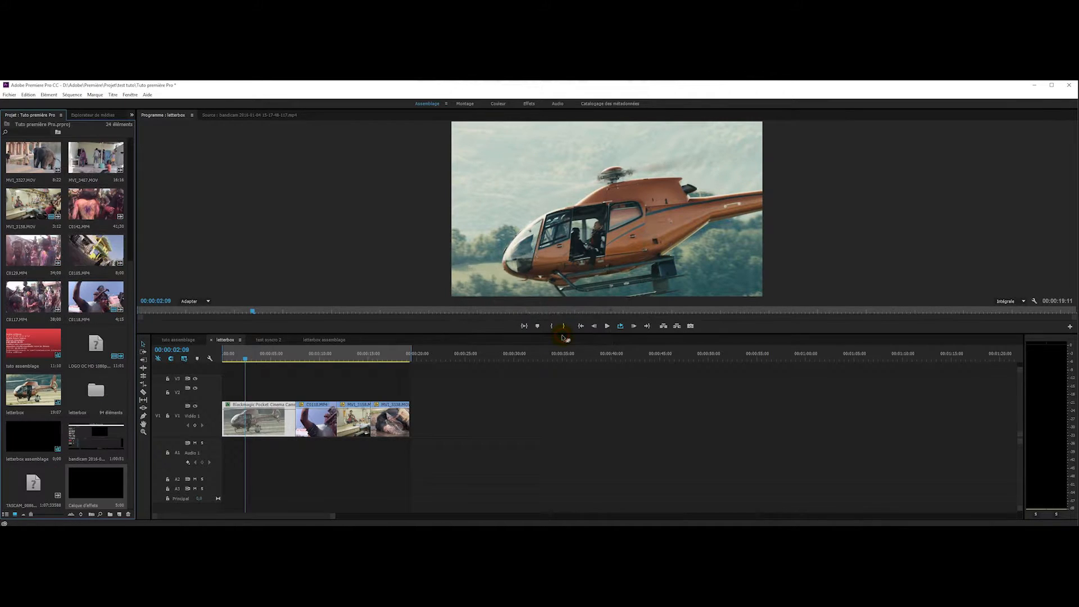
{"action": "left_click", "coordinate": [86, 506]}
{"action": "type", "text": "letterbox"}
{"action": "key", "text": "Return"}
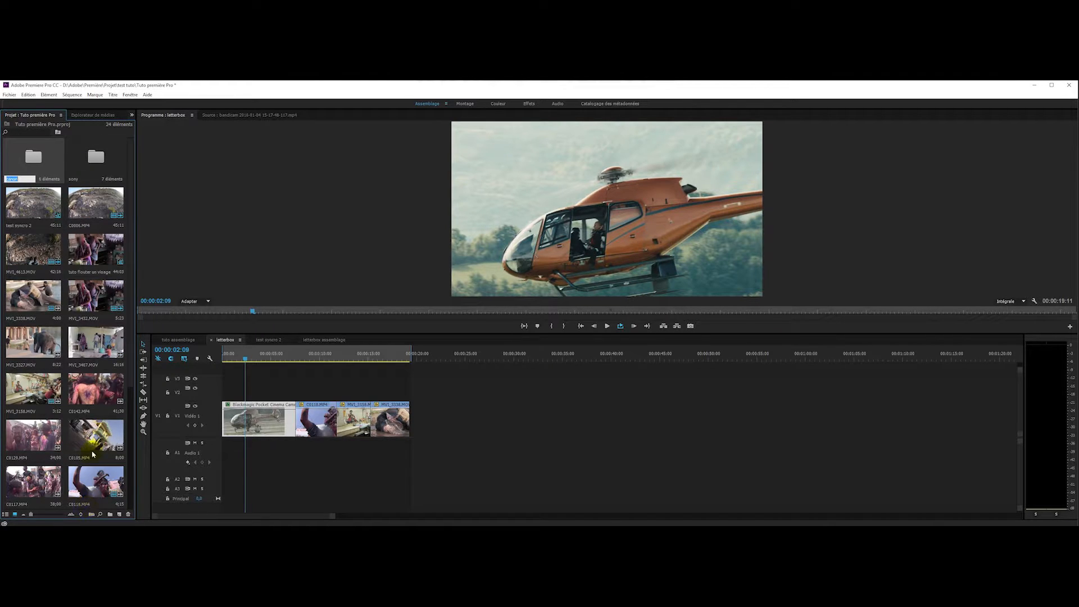
Step: Place the letterbox adjustment layer on the second video track so that it spans all the clips below
{"action": "left_click_drag", "start_coordinate": [83, 490], "coordinate": [409, 397]}
{"action": "left_click", "coordinate": [290, 403]}
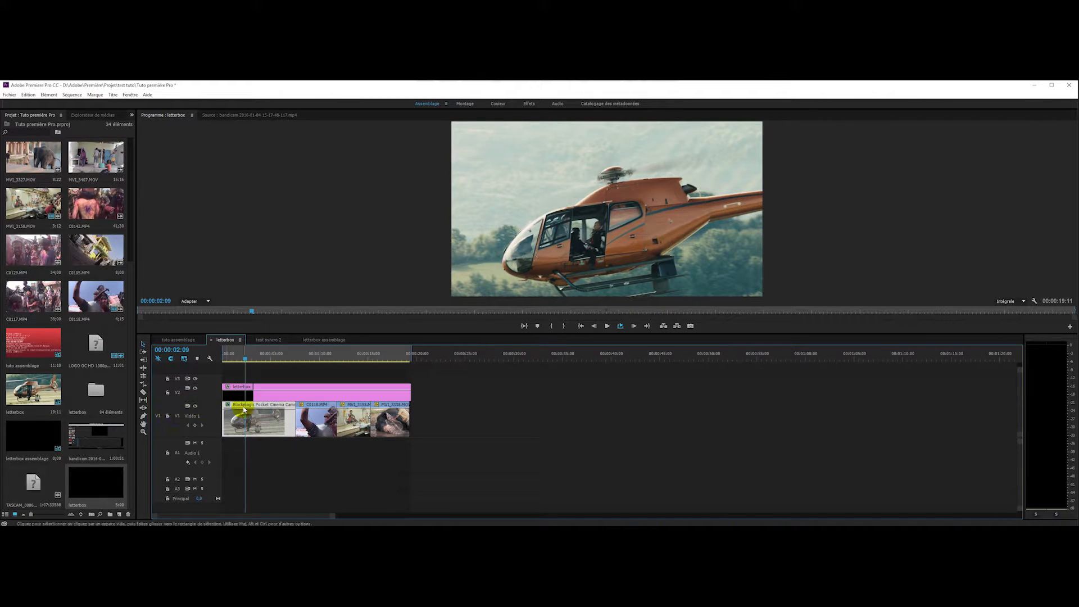
{"action": "left_click", "coordinate": [272, 392]}
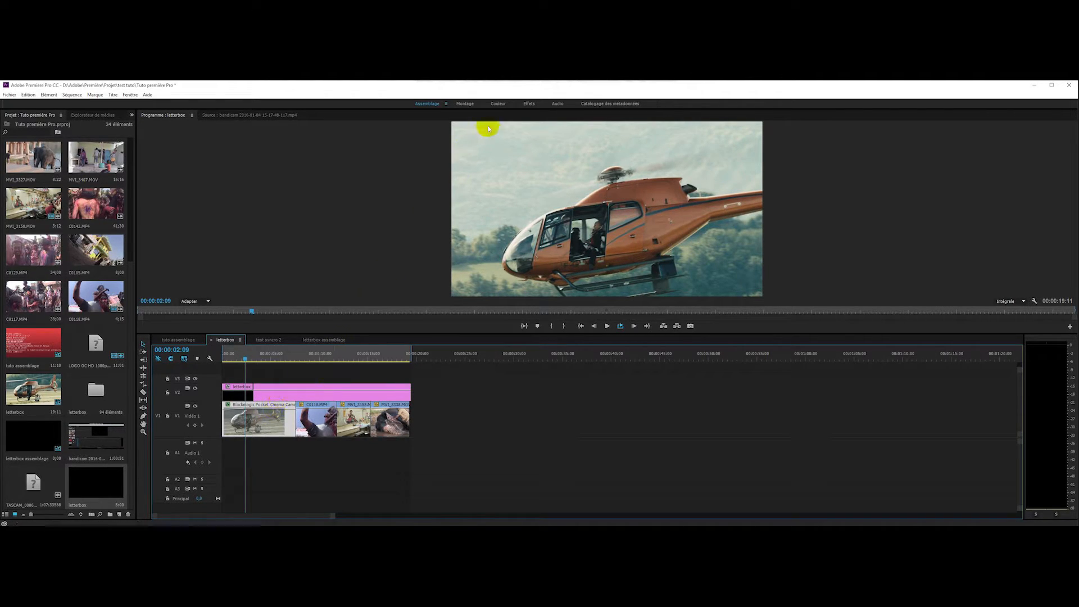
Step: Search the effects for "recadr" and apply Recadrage to the letterbox adjustment layer
{"action": "left_click", "coordinate": [529, 104]}
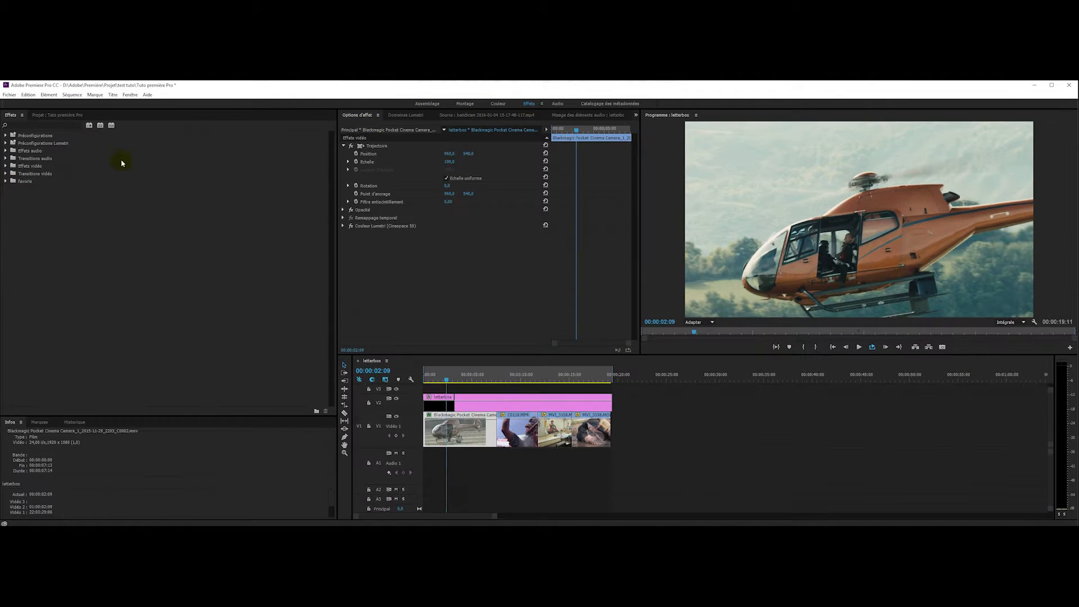
{"action": "left_click", "coordinate": [30, 124]}
{"action": "type", "text": "recadr"}
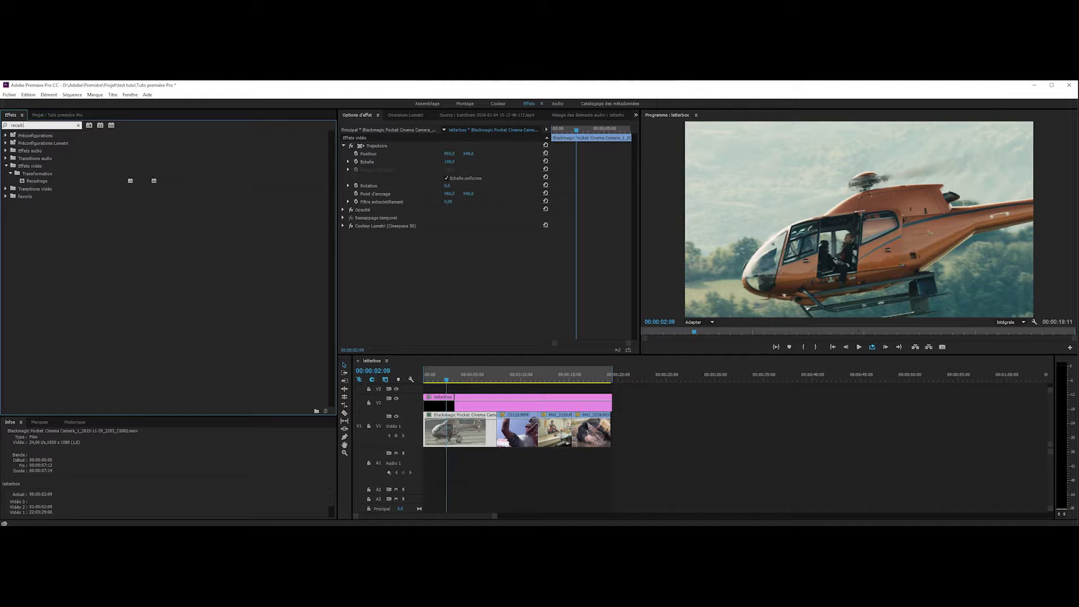
{"action": "left_click_drag", "start_coordinate": [34, 183], "coordinate": [471, 405]}
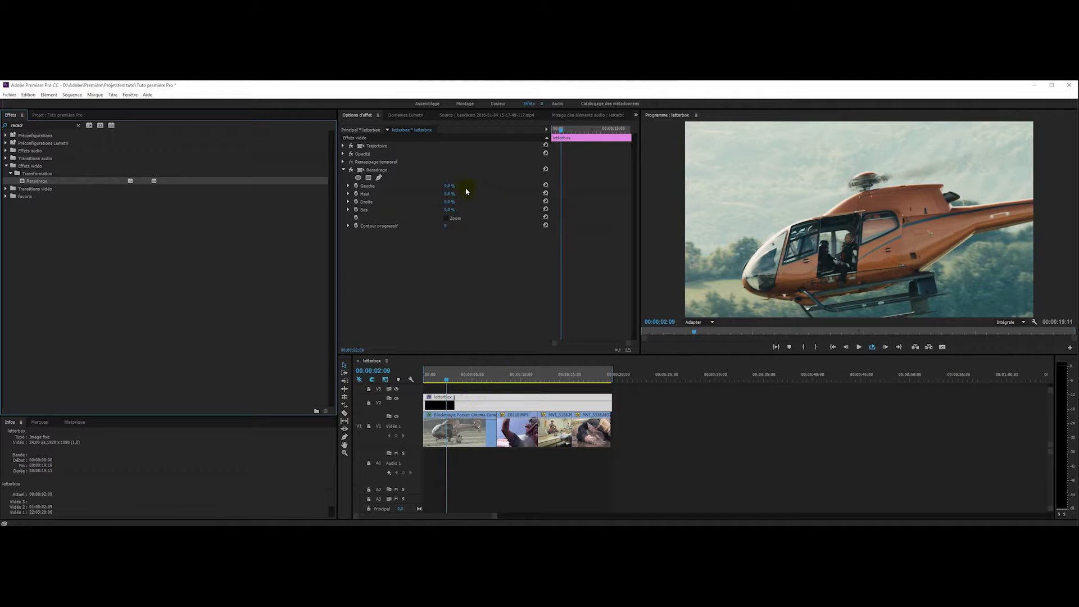
Step: Set the adjustment layer's Recadrage values Haut and Bas to 12,2 % each
{"action": "left_click", "coordinate": [450, 194]}
{"action": "type", "text": "12"}
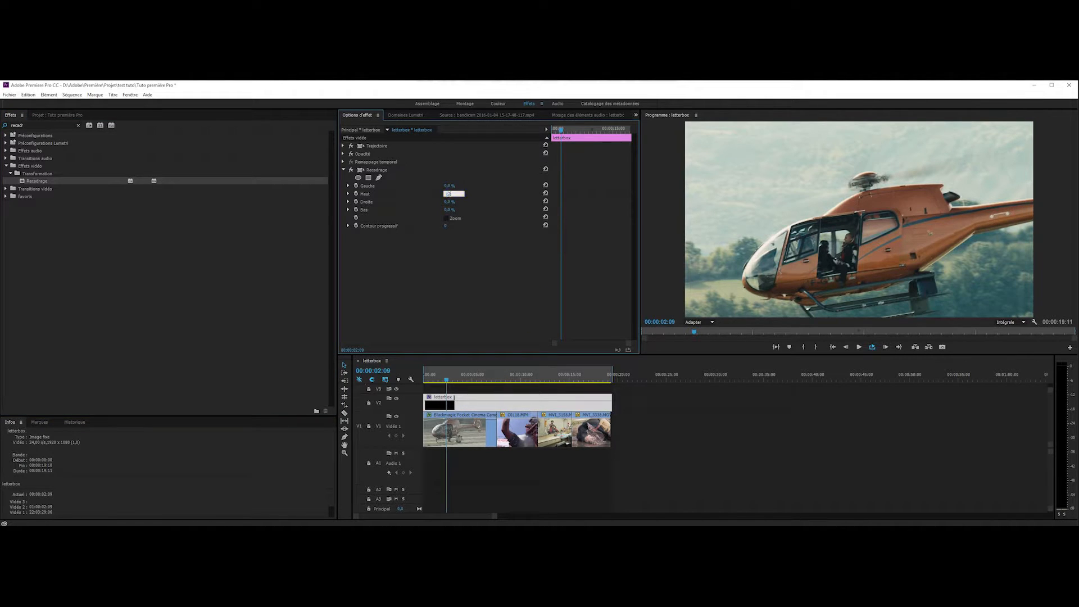
{"action": "key", "text": "Tab"}
{"action": "key", "text": "Tab"}
{"action": "type", "text": "12,2"}
{"action": "key", "text": "Return"}
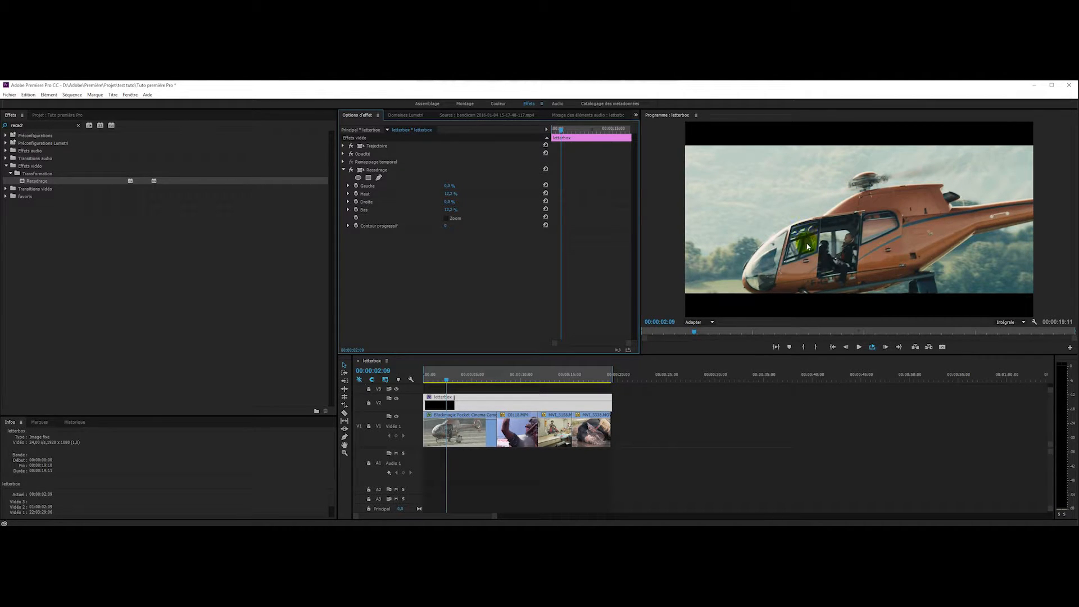
Step: Reframe the helicopter clip under the bars by moving its vertical Position to about 425
{"action": "left_click", "coordinate": [469, 428]}
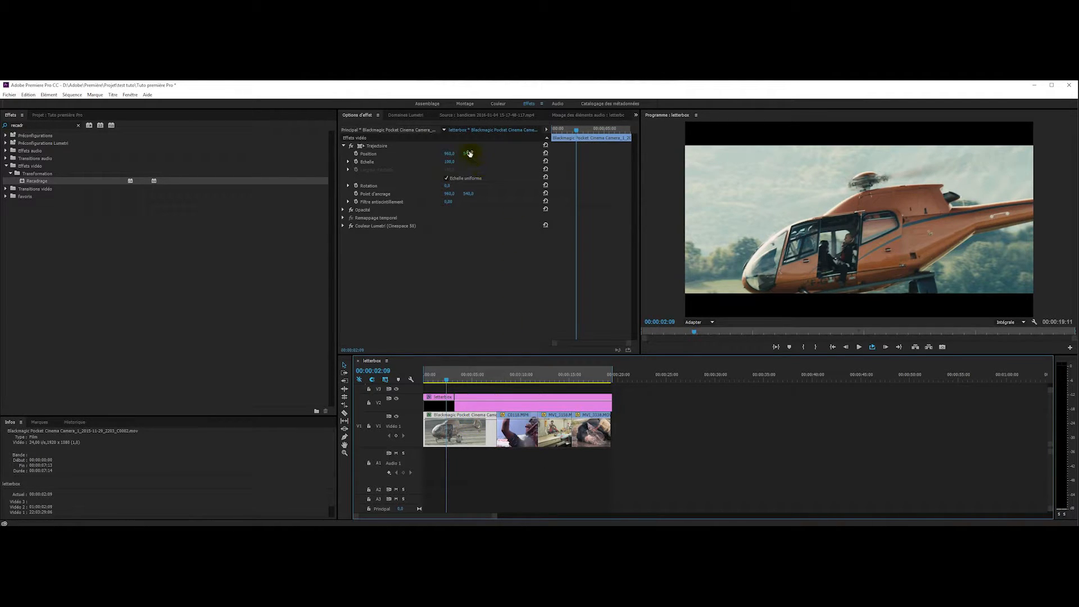
{"action": "left_click_drag", "start_coordinate": [468, 154], "coordinate": [403, 154]}
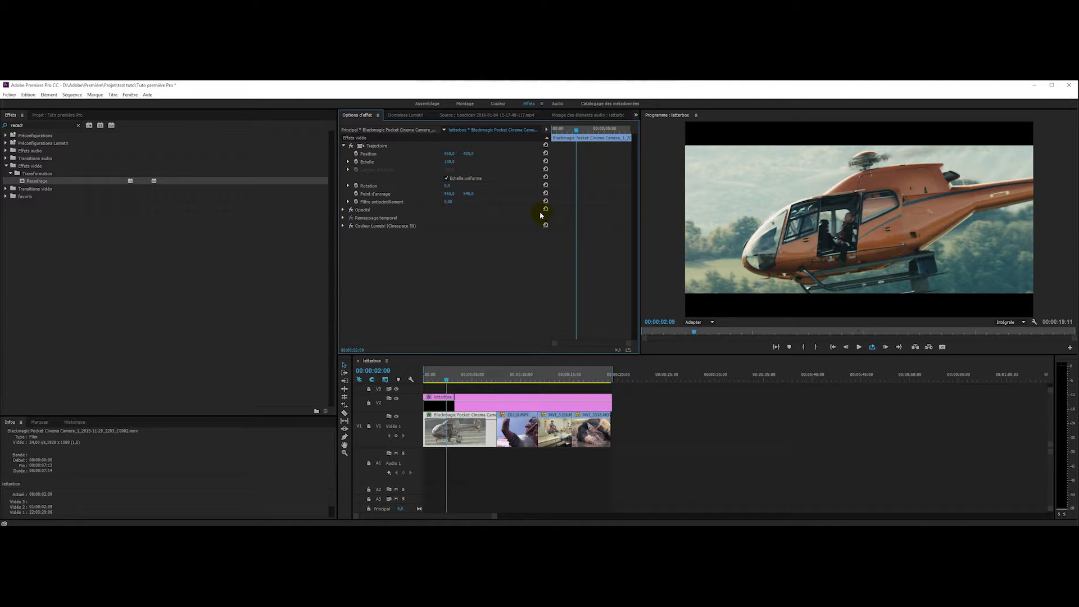
Step: Play part of the second clip, C0118.MP4, and step back through its frames to examine the framing
{"action": "left_click", "coordinate": [518, 374]}
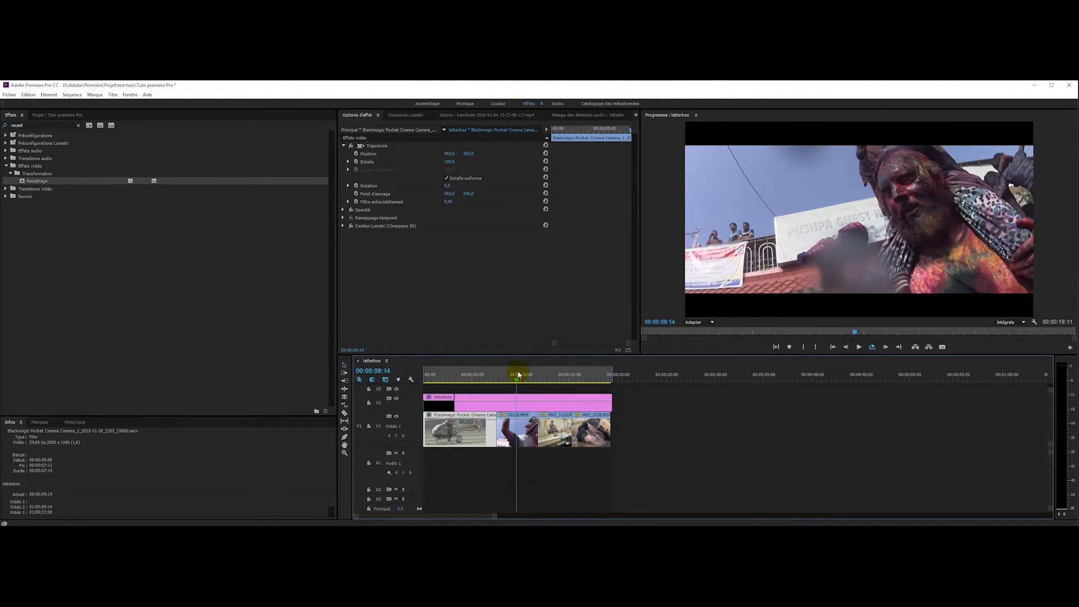
{"action": "key", "text": "space"}
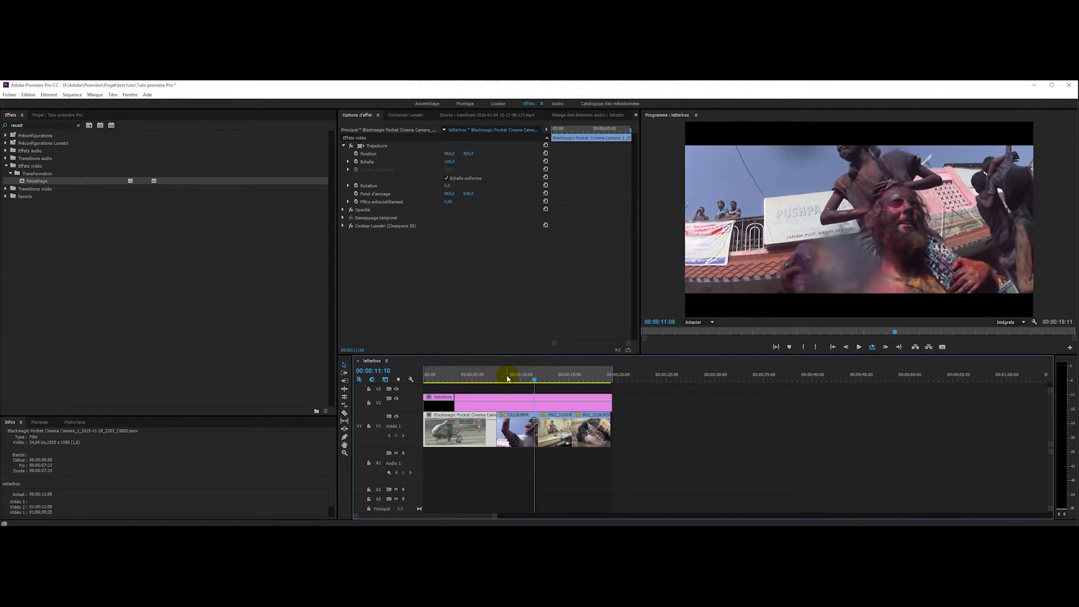
{"action": "key", "text": "Left"}
{"action": "key", "text": "Left"}
{"action": "key", "text": "Left"}
{"action": "key", "text": "Left"}
{"action": "key", "text": "Left"}
{"action": "key", "text": "Left"}
{"action": "key", "text": "Left"}
{"action": "key", "text": "Left"}
{"action": "key", "text": "Left"}
{"action": "key", "text": "Left"}
{"action": "key", "text": "Left"}
{"action": "key", "text": "Left"}
{"action": "key", "text": "Left"}
{"action": "key", "text": "Left"}
{"action": "key", "text": "Left"}
{"action": "key", "text": "Left"}
{"action": "key", "text": "Left"}
{"action": "key", "text": "Left"}
{"action": "key", "text": "Left"}
{"action": "key", "text": "Left"}
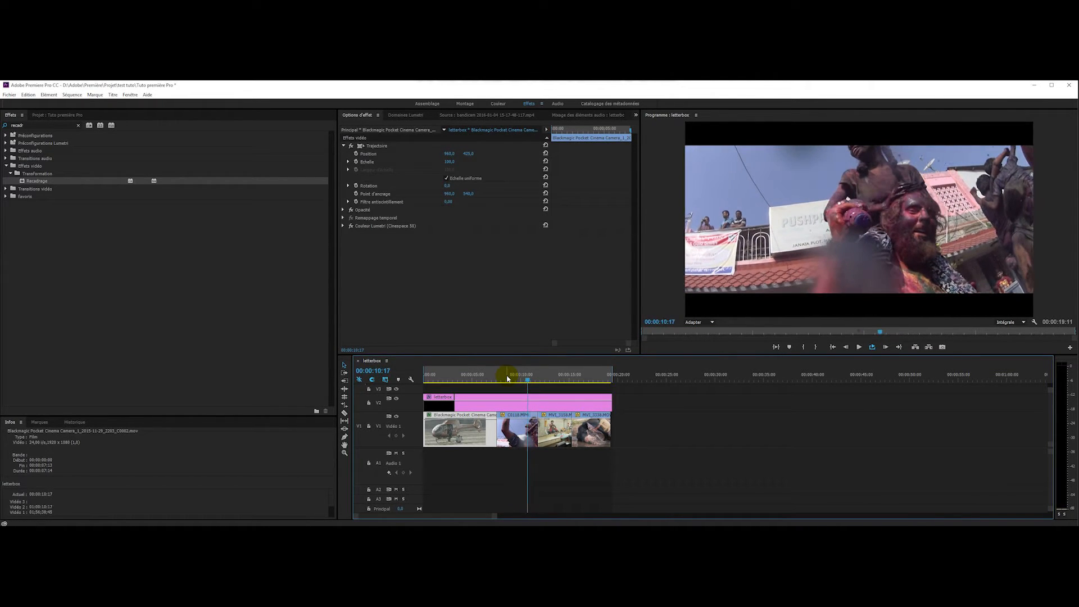
Step: Shift the picture of C0118.MP4 upward within the bars using its vertical Position
{"action": "left_click", "coordinate": [913, 193]}
{"action": "left_click", "coordinate": [516, 430]}
{"action": "left_click_drag", "start_coordinate": [469, 156], "coordinate": [442, 156]}
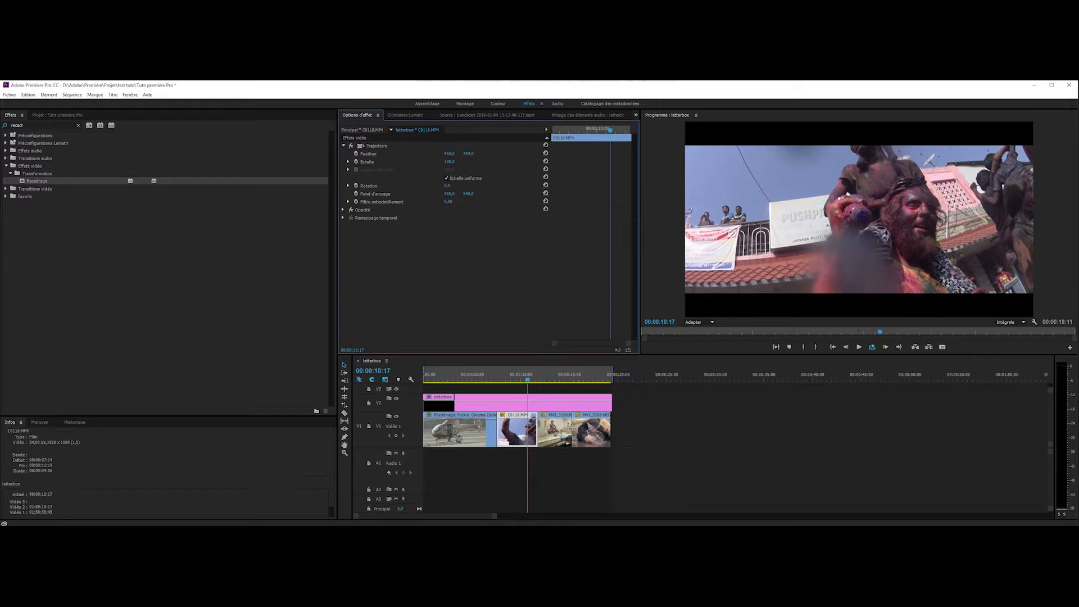
Step: Step forward and back through the frames of C0118.MP4 to check its vertical framing between the bars
{"action": "key", "text": "Right"}
{"action": "key", "text": "Right"}
{"action": "key", "text": "Right"}
{"action": "key", "text": "Right"}
{"action": "key", "text": "Right"}
{"action": "key", "text": "Right"}
{"action": "key", "text": "Right"}
{"action": "key", "text": "Right"}
{"action": "key", "text": "Right"}
{"action": "key", "text": "Right"}
{"action": "key", "text": "Right"}
{"action": "key", "text": "Right"}
{"action": "key", "text": "Right"}
{"action": "key", "text": "Right"}
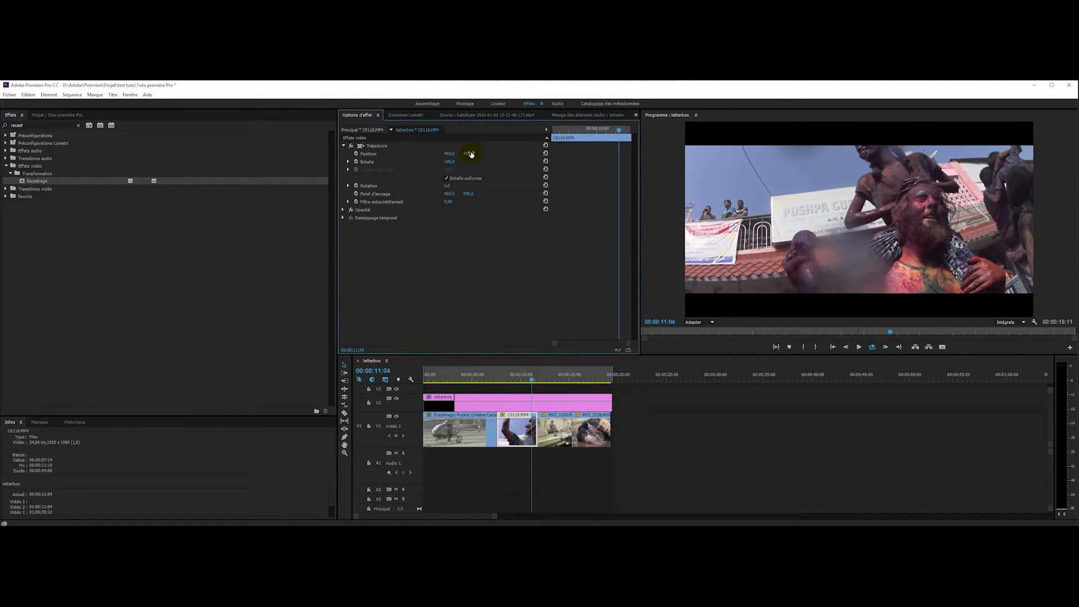
{"action": "key", "text": "Left"}
{"action": "key", "text": "Left"}
{"action": "key", "text": "Left"}
{"action": "key", "text": "Left"}
{"action": "key", "text": "Left"}
{"action": "key", "text": "Left"}
{"action": "key", "text": "Left"}
{"action": "key", "text": "Left"}
{"action": "key", "text": "Left"}
{"action": "key", "text": "Left"}
{"action": "key", "text": "Left"}
{"action": "key", "text": "Left"}
{"action": "key", "text": "Left"}
{"action": "key", "text": "Left"}
{"action": "key", "text": "Left"}
{"action": "key", "text": "Left"}
{"action": "key", "text": "Left"}
{"action": "key", "text": "Left"}
{"action": "key", "text": "Left"}
{"action": "key", "text": "Left"}
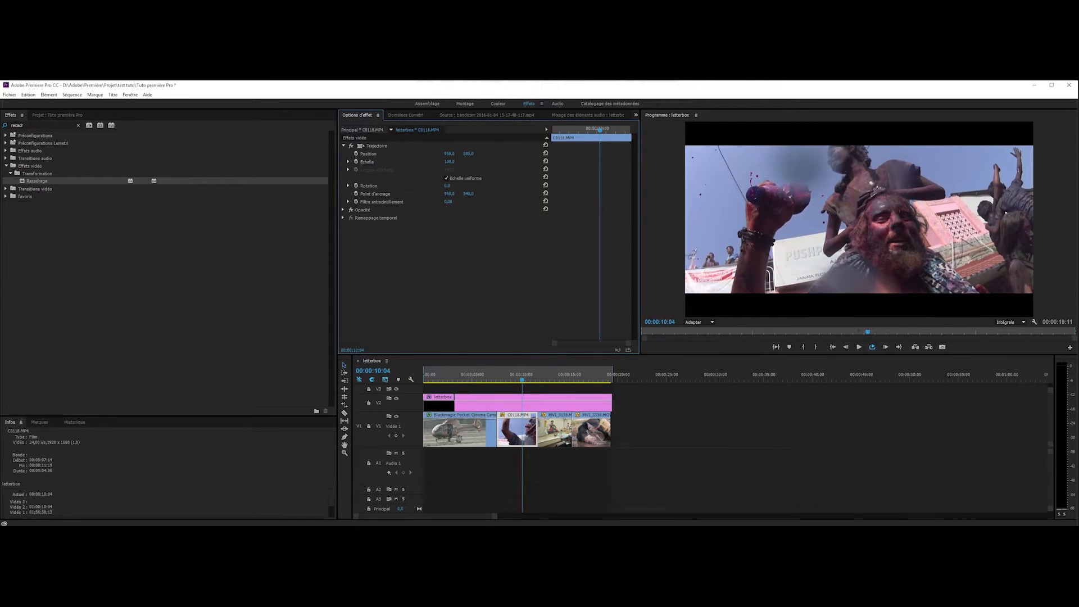
Step: Review the shifted framing of C0118.MP4 frame by frame, first forward and back to about 00:00:09:00
{"action": "key", "text": "Right"}
{"action": "key", "text": "Right"}
{"action": "key", "text": "Right"}
{"action": "key", "text": "Right"}
{"action": "key", "text": "Right"}
{"action": "key", "text": "Right"}
{"action": "key", "text": "Right"}
{"action": "key", "text": "Right"}
{"action": "key", "text": "Right"}
{"action": "key", "text": "Right"}
{"action": "key", "text": "Right"}
{"action": "key", "text": "Right"}
{"action": "key", "text": "Right"}
{"action": "key", "text": "Right"}
{"action": "key", "text": "Right"}
{"action": "key", "text": "Right"}
{"action": "key", "text": "Right"}
{"action": "key", "text": "Right"}
{"action": "key", "text": "Right"}
{"action": "key", "text": "Right"}
{"action": "key", "text": "Left"}
{"action": "key", "text": "Left"}
{"action": "key", "text": "Left"}
{"action": "key", "text": "Left"}
{"action": "key", "text": "Left"}
{"action": "key", "text": "Left"}
{"action": "key", "text": "Left"}
{"action": "key", "text": "Left"}
{"action": "key", "text": "Left"}
{"action": "key", "text": "Left"}
{"action": "key", "text": "Left"}
{"action": "key", "text": "Left"}
{"action": "key", "text": "Left"}
{"action": "key", "text": "Left"}
{"action": "key", "text": "Left"}
{"action": "key", "text": "Left"}
{"action": "key", "text": "Left"}
{"action": "key", "text": "Left"}
{"action": "key", "text": "Left"}
{"action": "key", "text": "Left"}
{"action": "key", "text": "Left"}
{"action": "key", "text": "Left"}
{"action": "key", "text": "Left"}
{"action": "key", "text": "Left"}
{"action": "key", "text": "Left"}
{"action": "key", "text": "Left"}
{"action": "key", "text": "Left"}
{"action": "key", "text": "Left"}
{"action": "key", "text": "Left"}
{"action": "key", "text": "Left"}
{"action": "key", "text": "Left"}
{"action": "key", "text": "Left"}
{"action": "key", "text": "Left"}
{"action": "key", "text": "Left"}
{"action": "key", "text": "Left"}
{"action": "key", "text": "Left"}
{"action": "key", "text": "Left"}
{"action": "key", "text": "Left"}
{"action": "key", "text": "Left"}
{"action": "key", "text": "Left"}
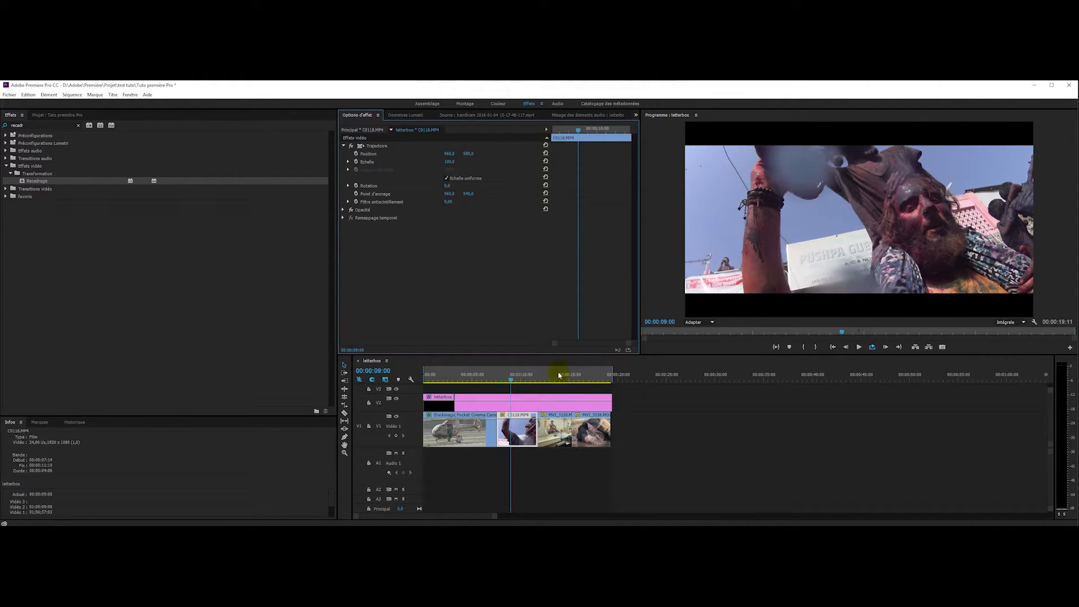
Step: Step forward through the frames of the third clip, the barber shop shot, to examine its framing between the bars
{"action": "left_click", "coordinate": [558, 375]}
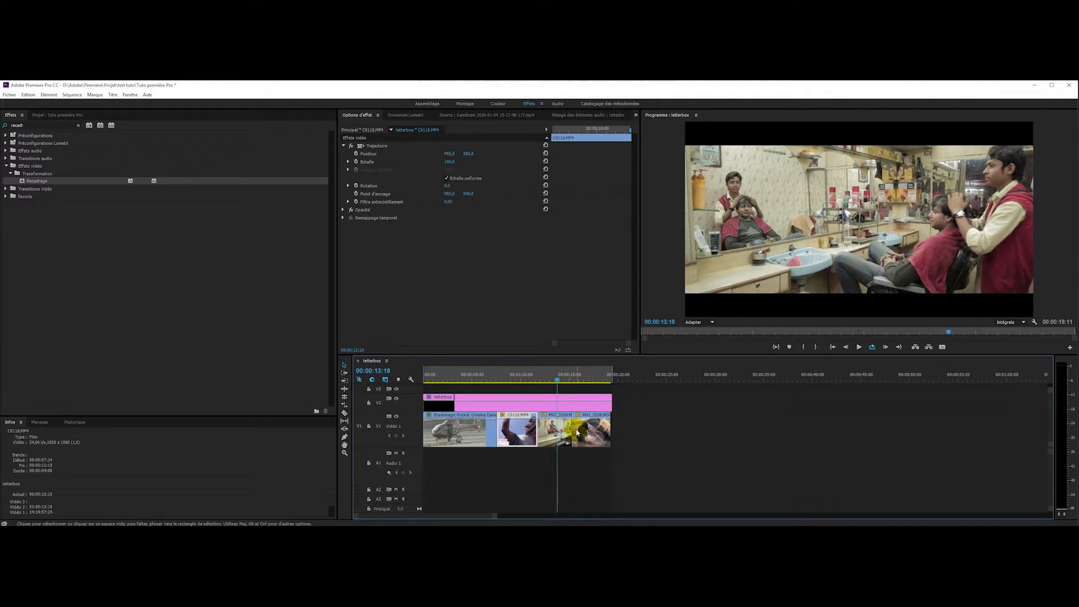
{"action": "key", "text": "Right"}
{"action": "key", "text": "Right"}
{"action": "key", "text": "Right"}
{"action": "key", "text": "Right"}
{"action": "key", "text": "Right"}
{"action": "key", "text": "Right"}
{"action": "key", "text": "Right"}
{"action": "key", "text": "Right"}
{"action": "key", "text": "Right"}
{"action": "key", "text": "Right"}
{"action": "key", "text": "Right"}
{"action": "key", "text": "Right"}
{"action": "key", "text": "Right"}
{"action": "key", "text": "Right"}
{"action": "key", "text": "Right"}
{"action": "key", "text": "Right"}
{"action": "key", "text": "Right"}
{"action": "key", "text": "Right"}
{"action": "key", "text": "Right"}
{"action": "key", "text": "Right"}
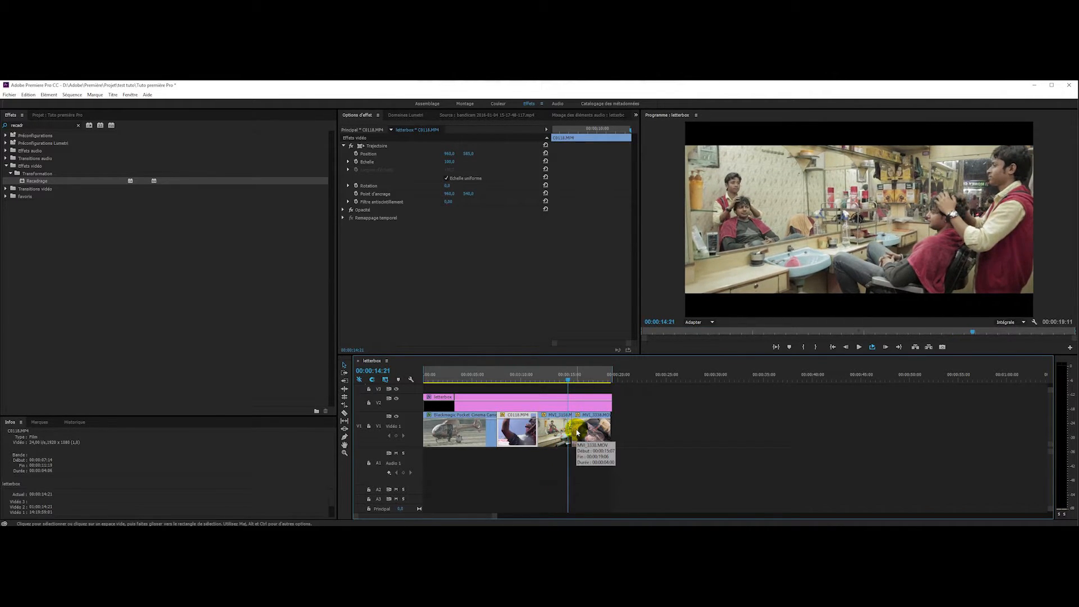
Step: Select the last clip, the elephant shot, and step back and forth through its frames to examine how the bars cut it
{"action": "left_click", "coordinate": [587, 427]}
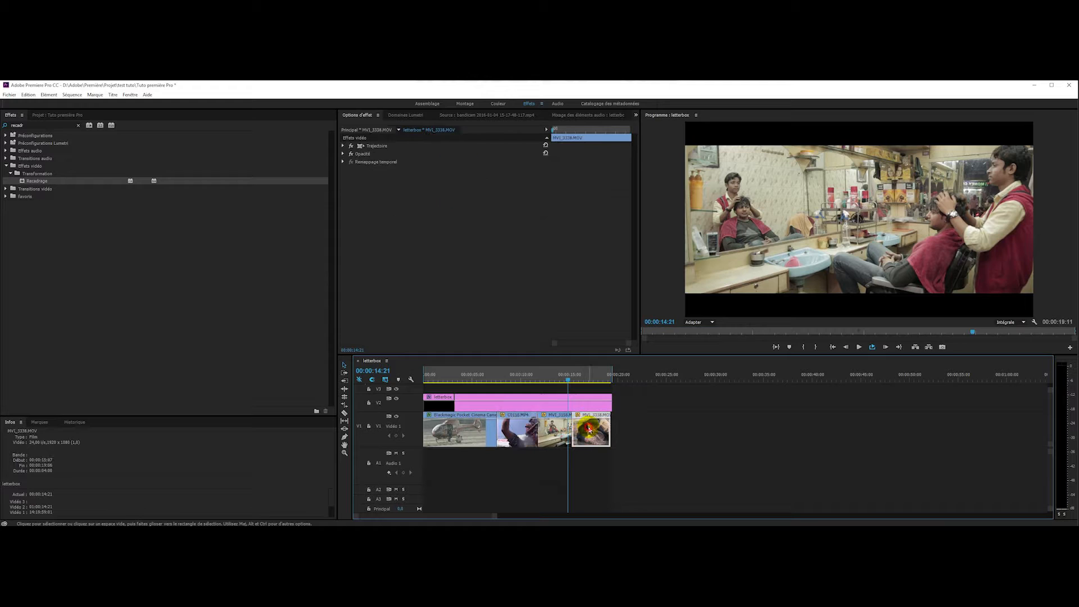
{"action": "left_click", "coordinate": [587, 375]}
{"action": "key", "text": "Right"}
{"action": "key", "text": "Right"}
{"action": "key", "text": "Right"}
{"action": "key", "text": "Right"}
{"action": "key", "text": "Right"}
{"action": "key", "text": "Right"}
{"action": "key", "text": "Right"}
{"action": "key", "text": "Right"}
{"action": "key", "text": "Right"}
{"action": "key", "text": "Right"}
{"action": "key", "text": "Right"}
{"action": "key", "text": "Right"}
{"action": "key", "text": "Right"}
{"action": "key", "text": "Right"}
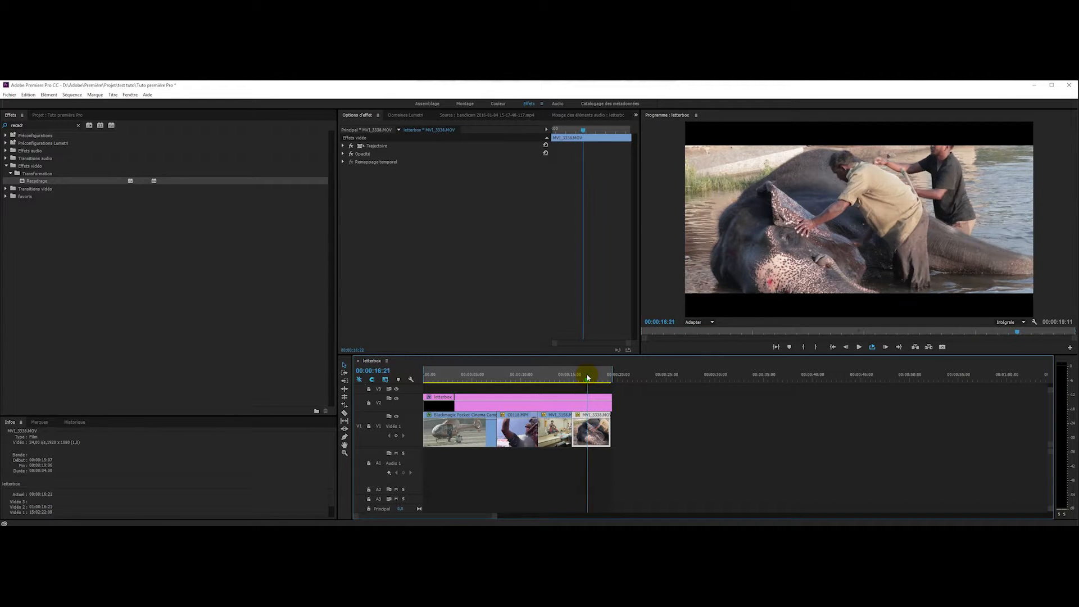
{"action": "key", "text": "Left"}
{"action": "key", "text": "Left"}
{"action": "key", "text": "Left"}
{"action": "key", "text": "Left"}
{"action": "key", "text": "Left"}
{"action": "key", "text": "Left"}
{"action": "key", "text": "Left"}
{"action": "key", "text": "Left"}
{"action": "key", "text": "Left"}
{"action": "key", "text": "Left"}
{"action": "key", "text": "Left"}
{"action": "key", "text": "Left"}
{"action": "key", "text": "Left"}
{"action": "key", "text": "Left"}
{"action": "key", "text": "Left"}
{"action": "key", "text": "Left"}
{"action": "key", "text": "Left"}
{"action": "key", "text": "Left"}
{"action": "key", "text": "Left"}
{"action": "key", "text": "Left"}
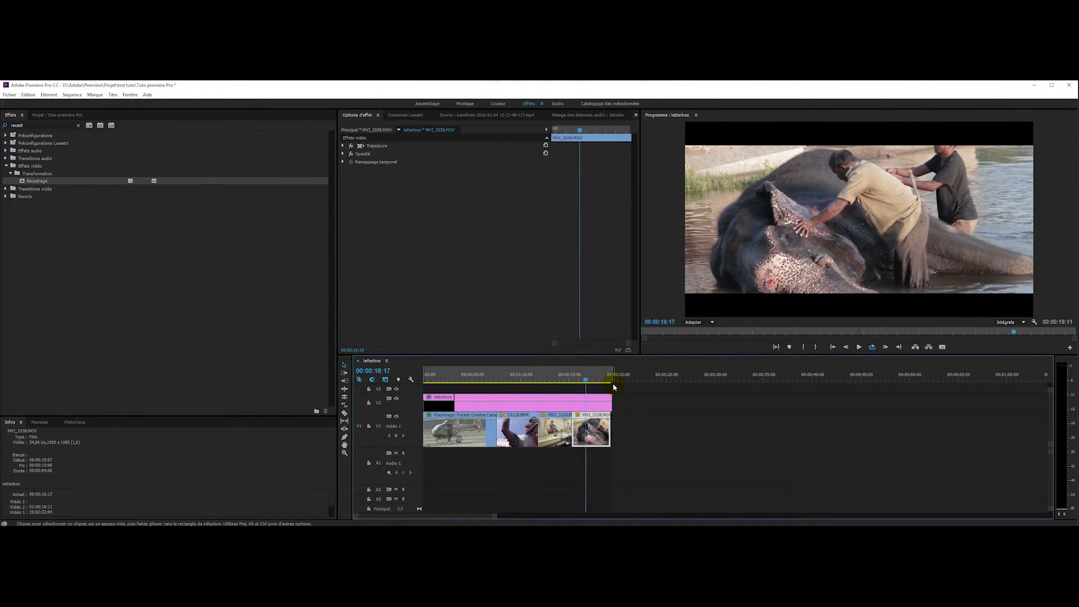
{"action": "key", "text": "Right"}
{"action": "key", "text": "Right"}
{"action": "key", "text": "Right"}
{"action": "key", "text": "Right"}
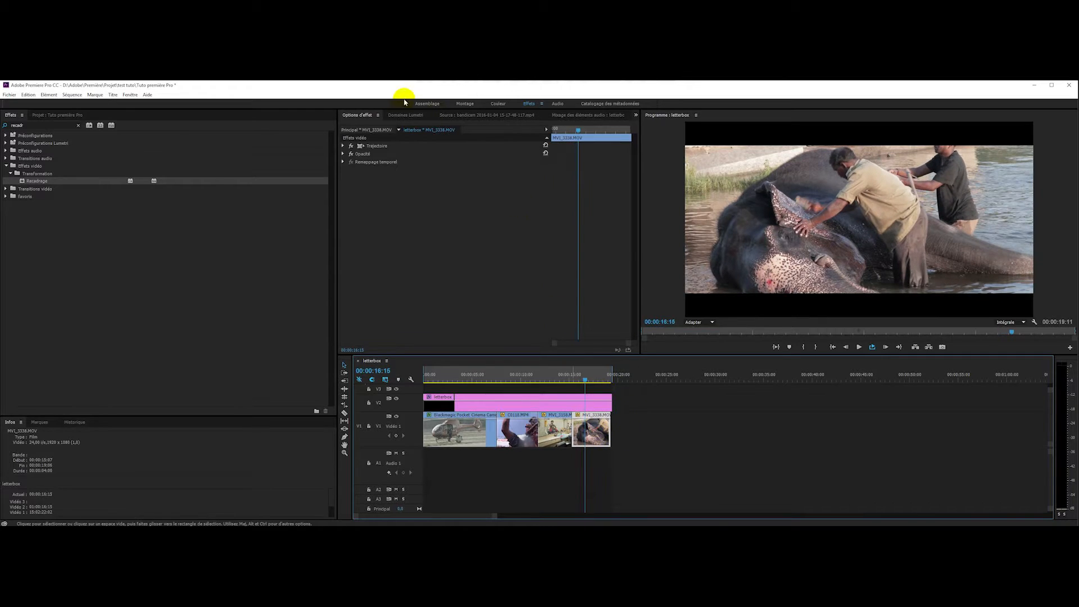
Step: Shift the elephant clip's picture upward within the bars using its vertical Position, and play back the sequence to check it
{"action": "left_click", "coordinate": [344, 146]}
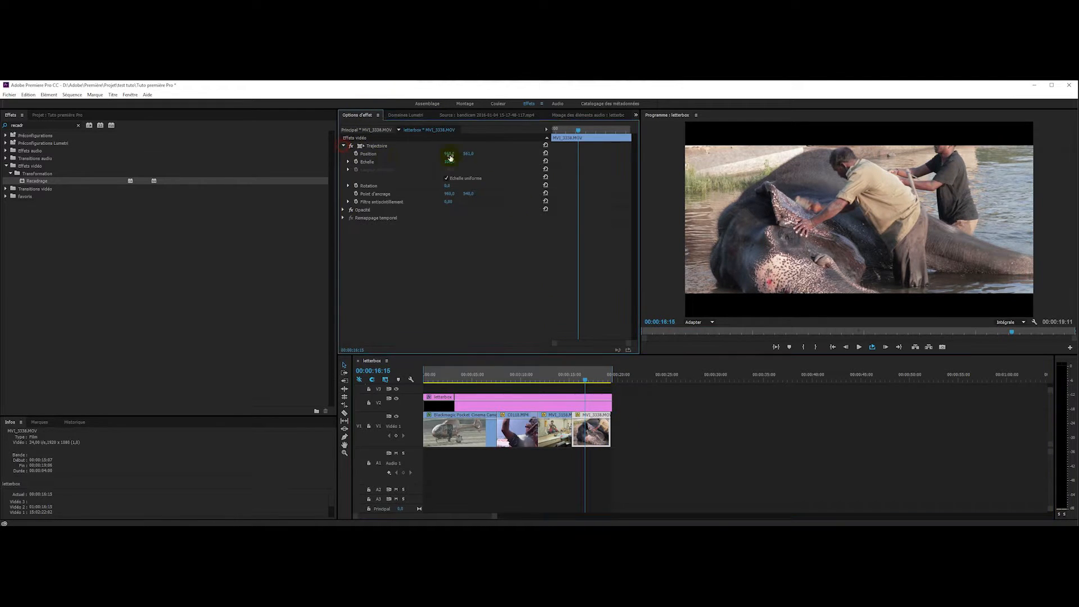
{"action": "left_click_drag", "start_coordinate": [468, 153], "coordinate": [386, 154]}
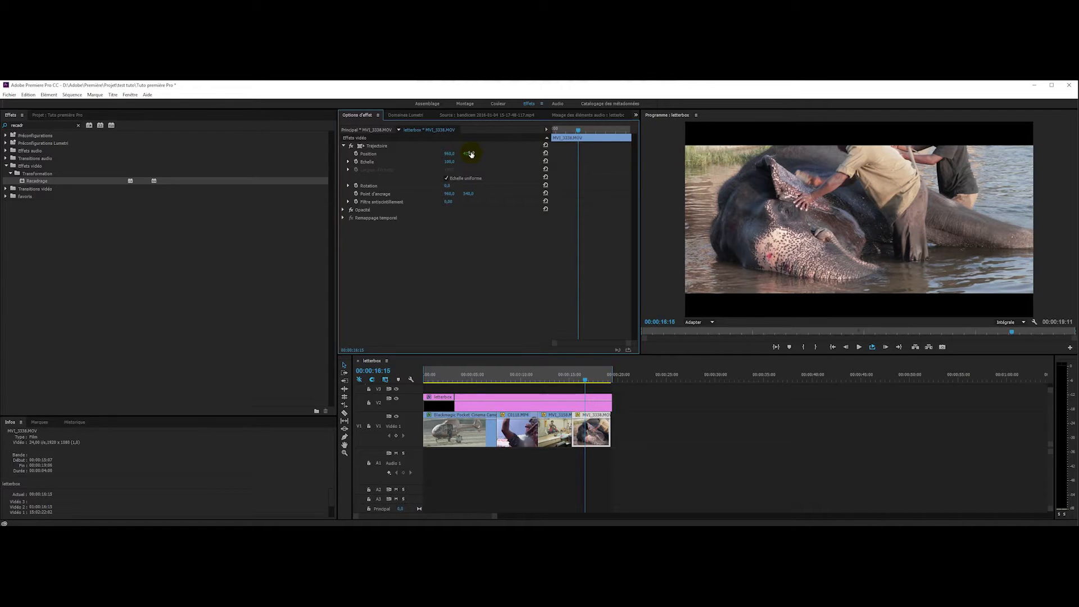
{"action": "left_click_drag", "start_coordinate": [470, 154], "coordinate": [487, 154]}
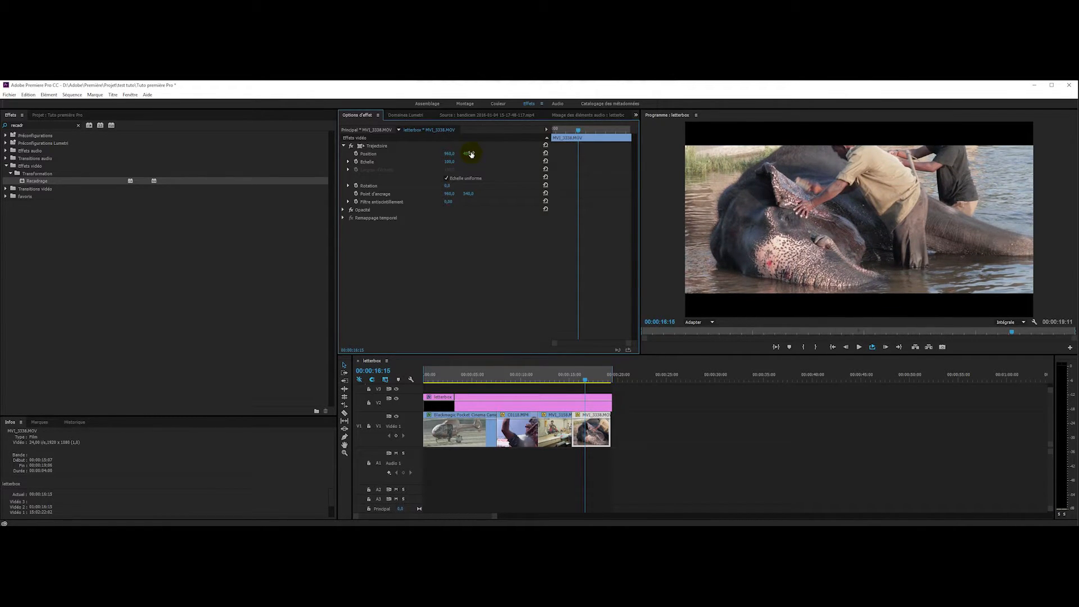
{"action": "key", "text": "space"}
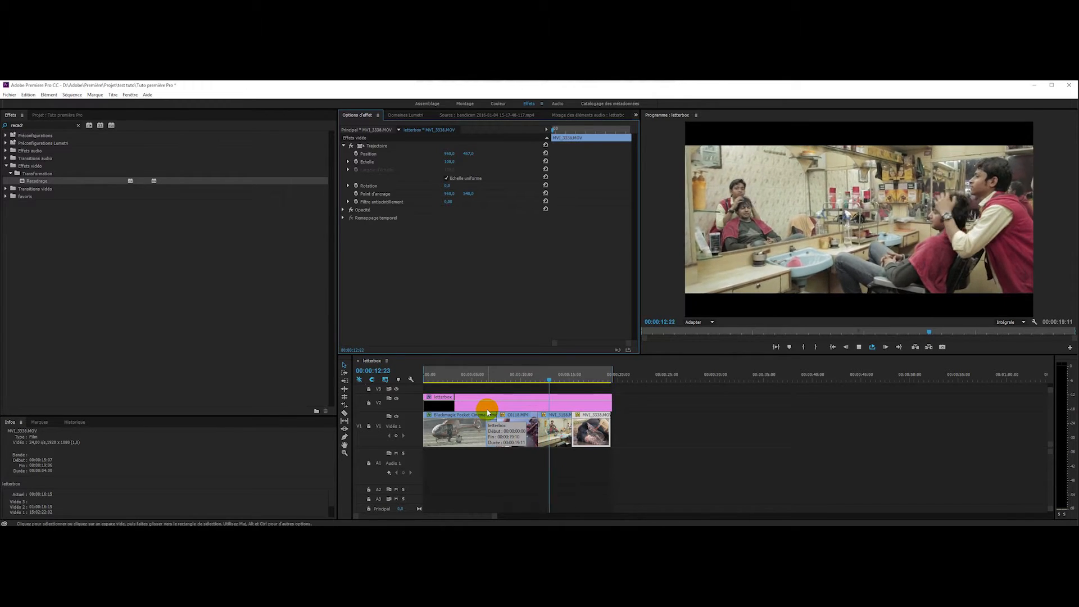
{"action": "key", "text": "space"}
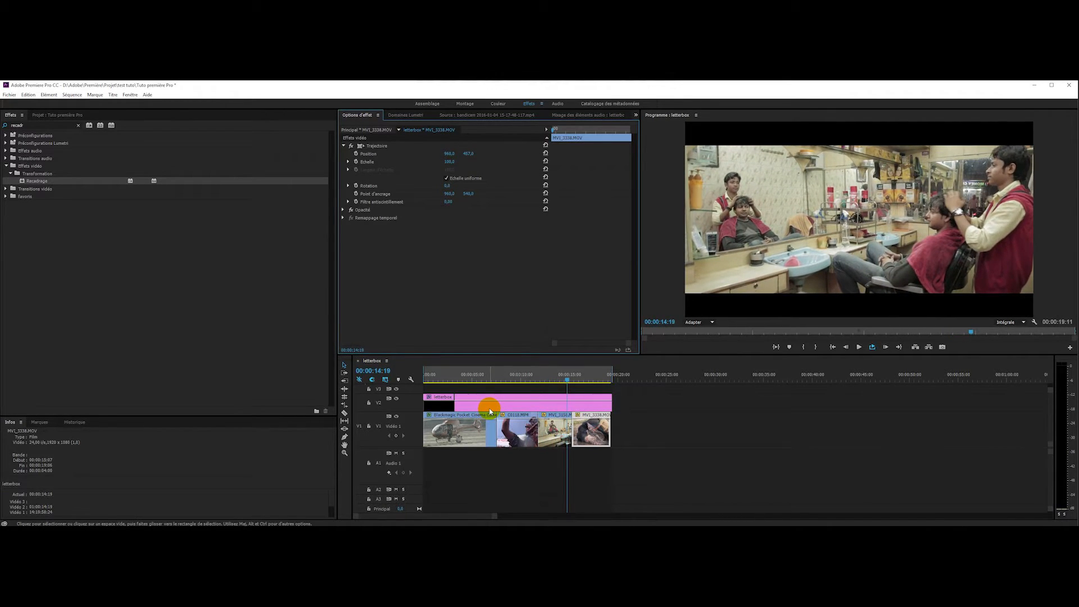
Step: Save the Recadrage effect of the letterbox adjustment layer as an effect preset named letterbox
{"action": "left_click", "coordinate": [490, 406]}
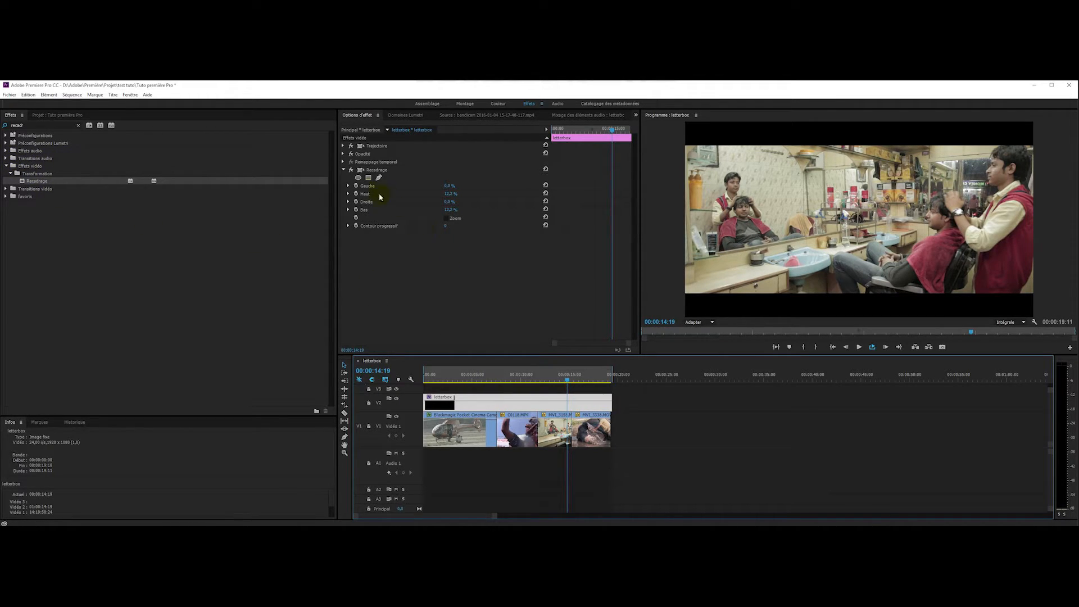
{"action": "left_click", "coordinate": [344, 170]}
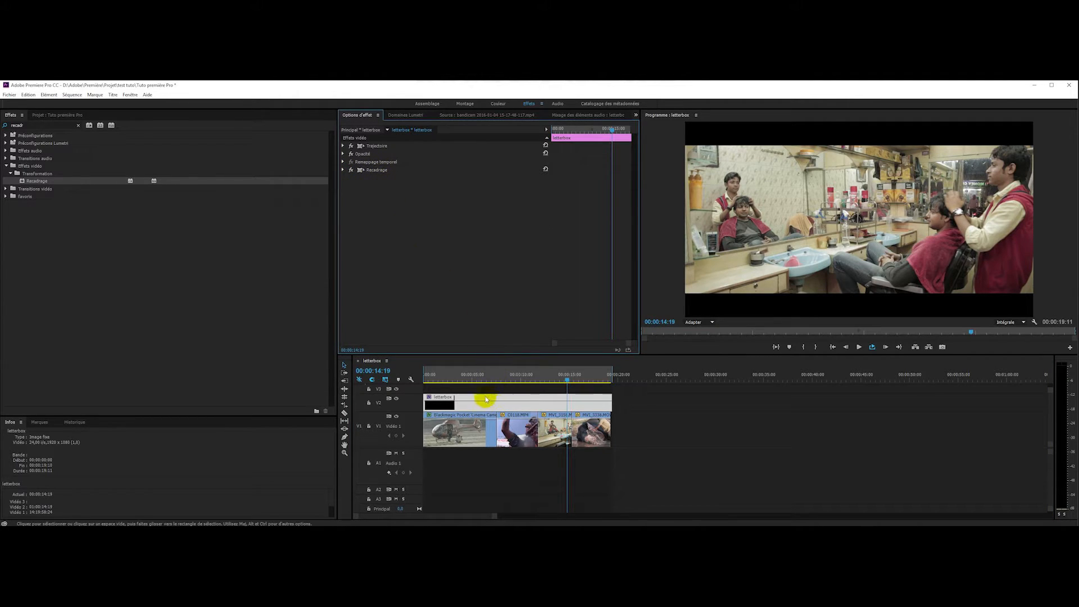
{"action": "right_click", "coordinate": [376, 170]}
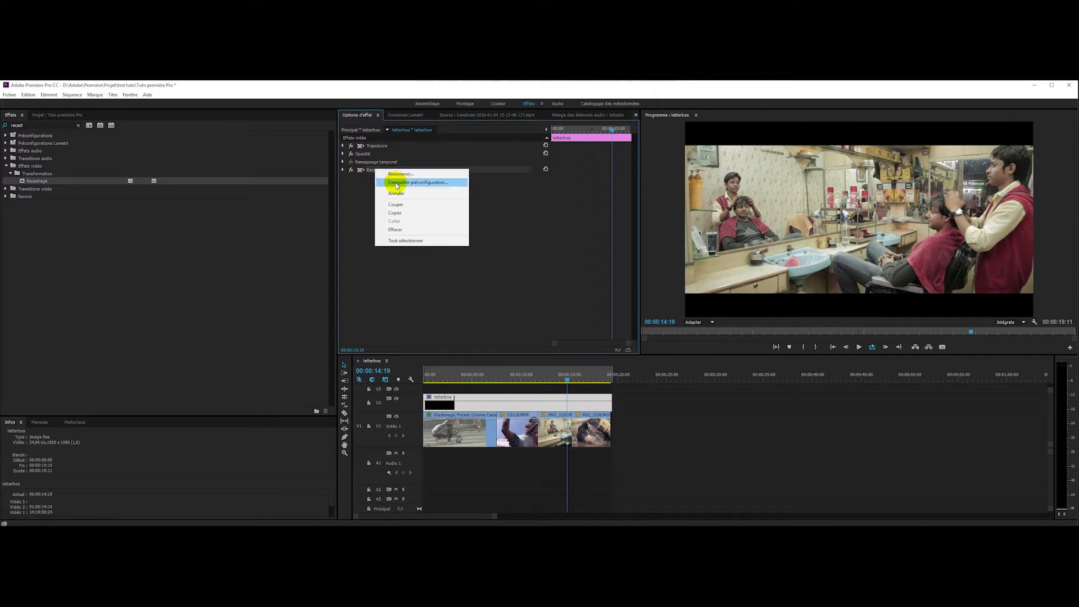
{"action": "left_click", "coordinate": [396, 183]}
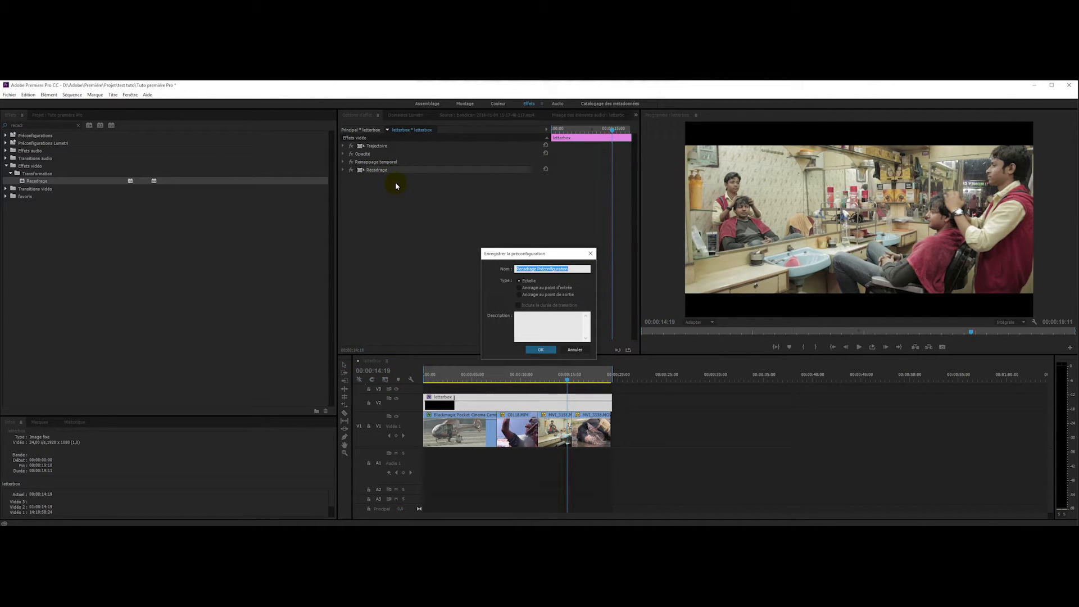
{"action": "key", "text": "BackSpace"}
{"action": "left_click", "coordinate": [541, 350]}
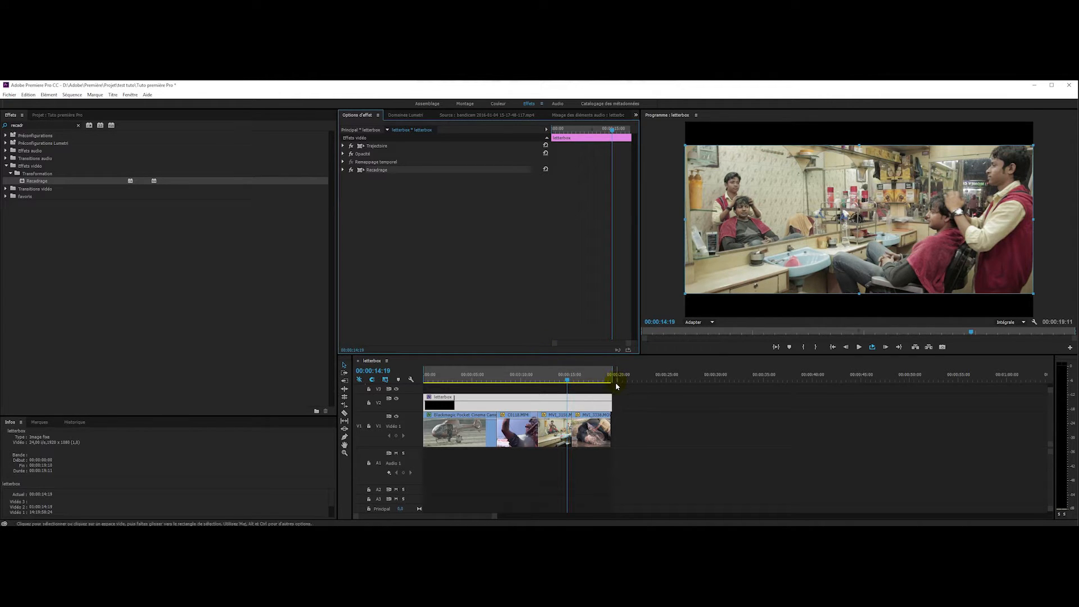
Step: Locate the saved letterbox preset in the Préconfigurations folder and clear the effects search filter
{"action": "left_click", "coordinate": [5, 136]}
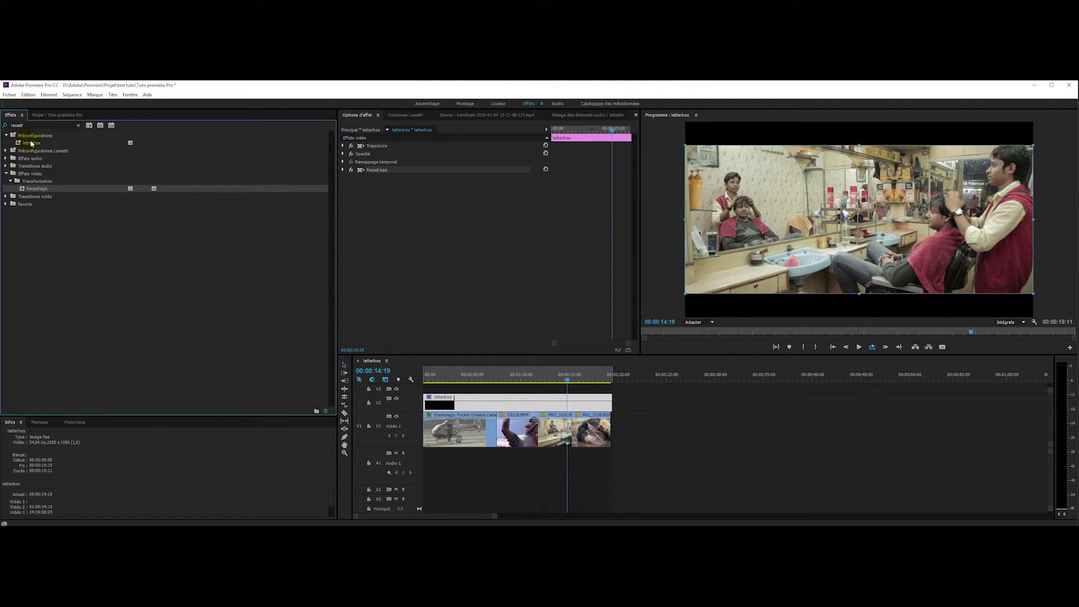
{"action": "left_click", "coordinate": [30, 144]}
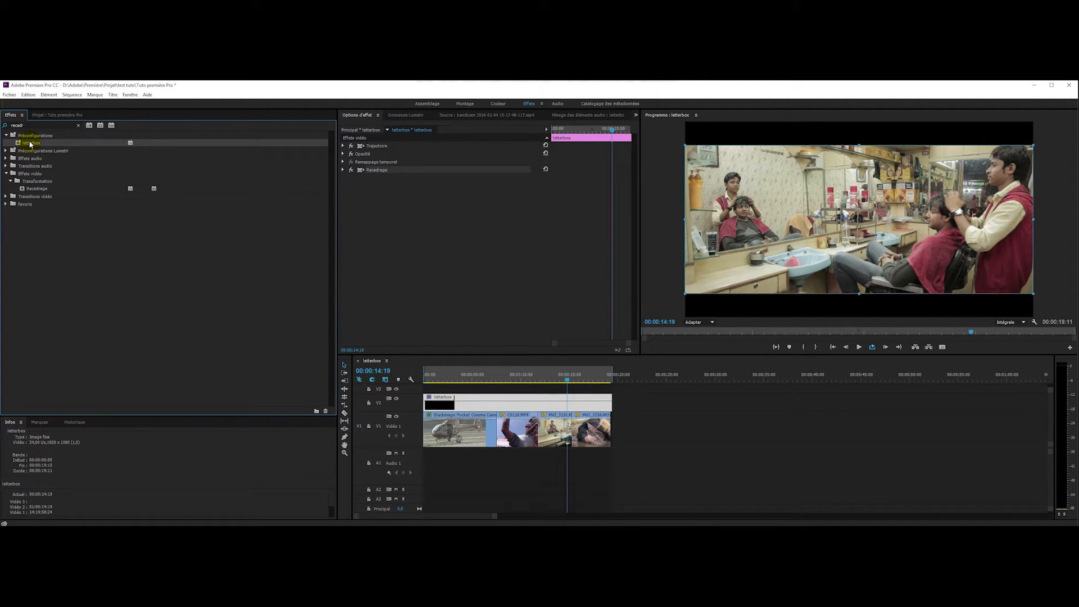
{"action": "left_click", "coordinate": [29, 143]}
{"action": "left_click", "coordinate": [35, 153]}
{"action": "left_click", "coordinate": [38, 144]}
{"action": "left_click", "coordinate": [78, 127]}
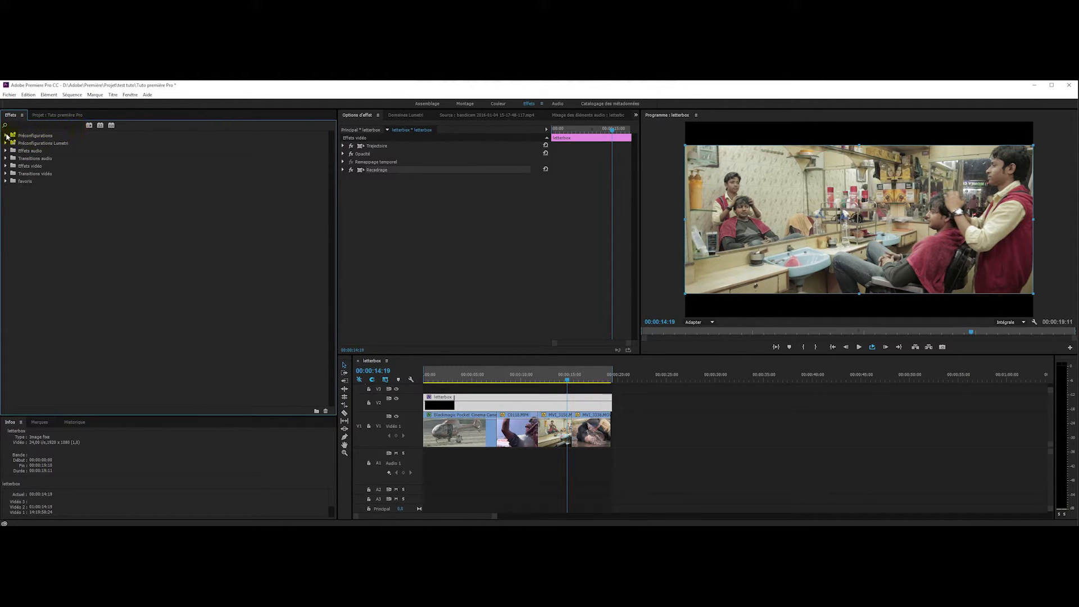
Step: Delete two duplicate letterbox presets from the Préconfigurations folder, keeping a single one
{"action": "left_click", "coordinate": [6, 136]}
{"action": "left_click", "coordinate": [39, 143]}
{"action": "key", "text": "Delete"}
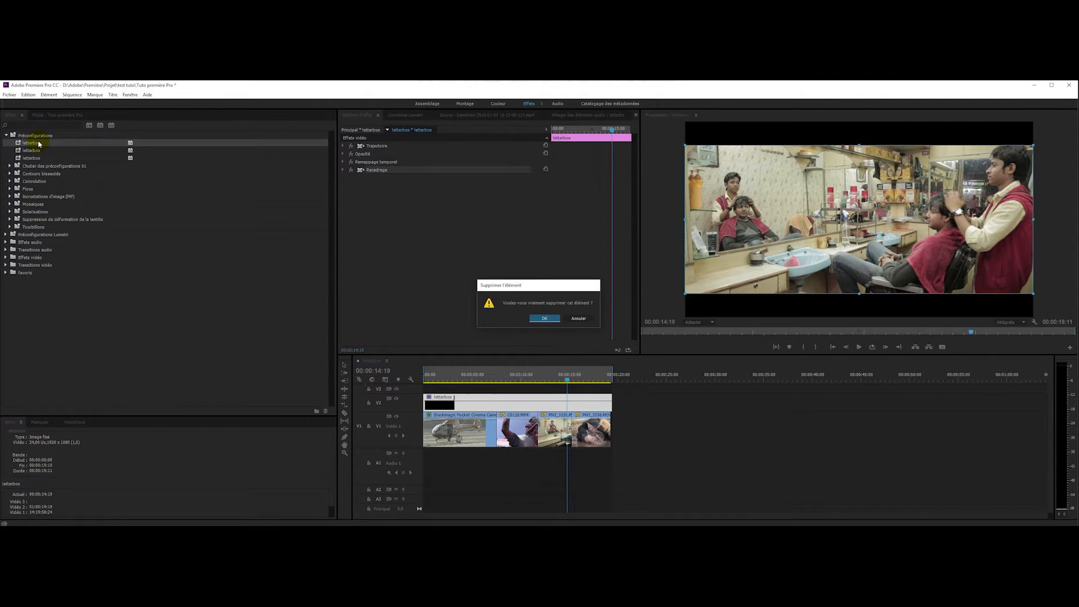
{"action": "key", "text": "Return"}
{"action": "left_click", "coordinate": [33, 144]}
{"action": "key", "text": "Delete"}
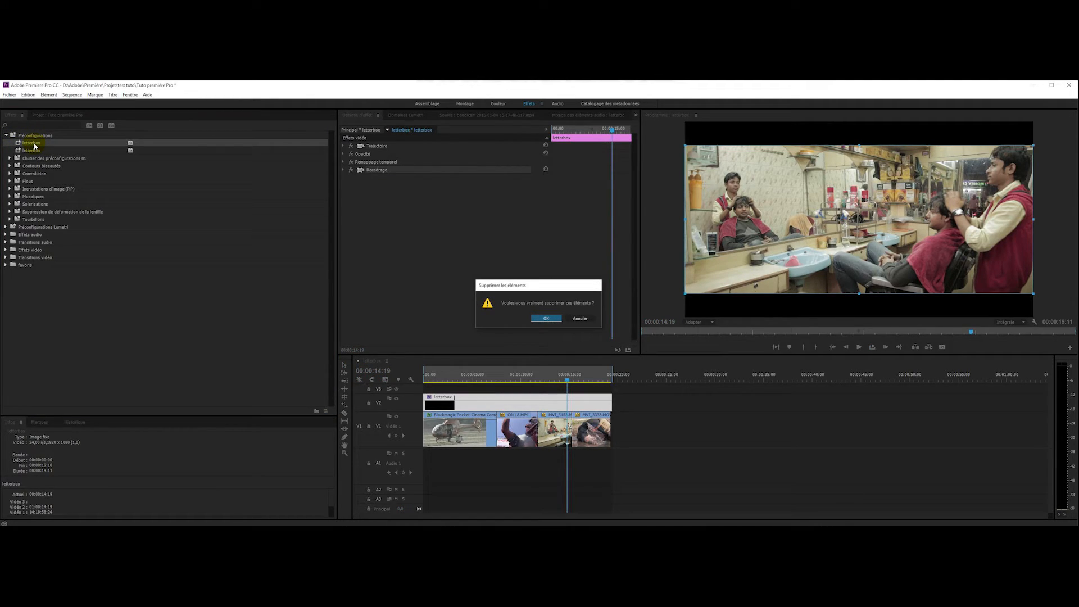
{"action": "key", "text": "Return"}
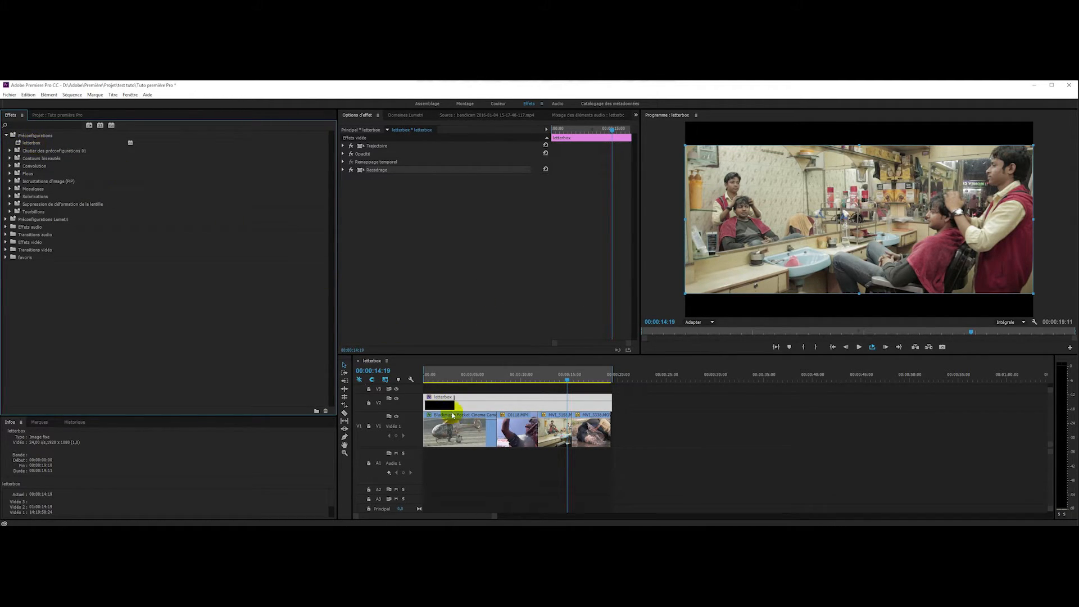
Step: In the Assemblage workspace, open C0129.MP4 in the source monitor and mark In and Out points around an excerpt of about 5 seconds
{"action": "left_click", "coordinate": [427, 104]}
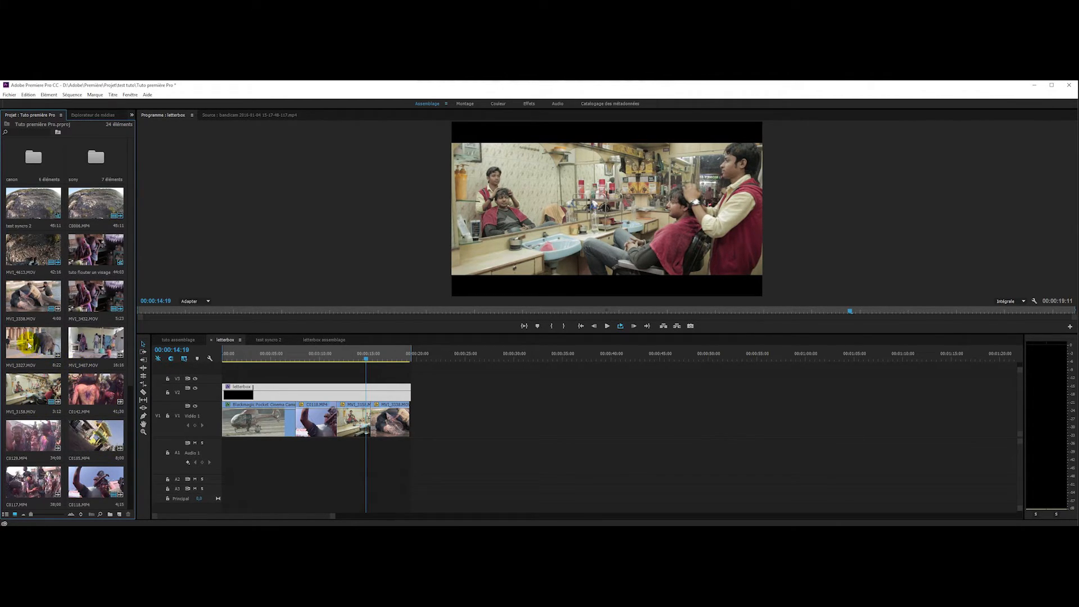
{"action": "double_click", "coordinate": [22, 435]}
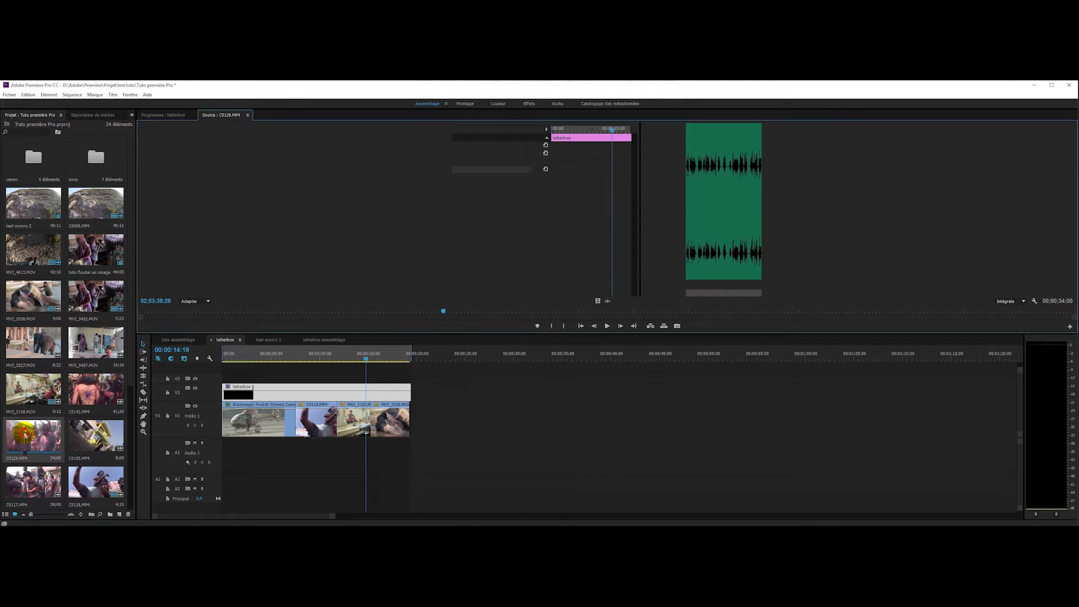
{"action": "key", "text": "space"}
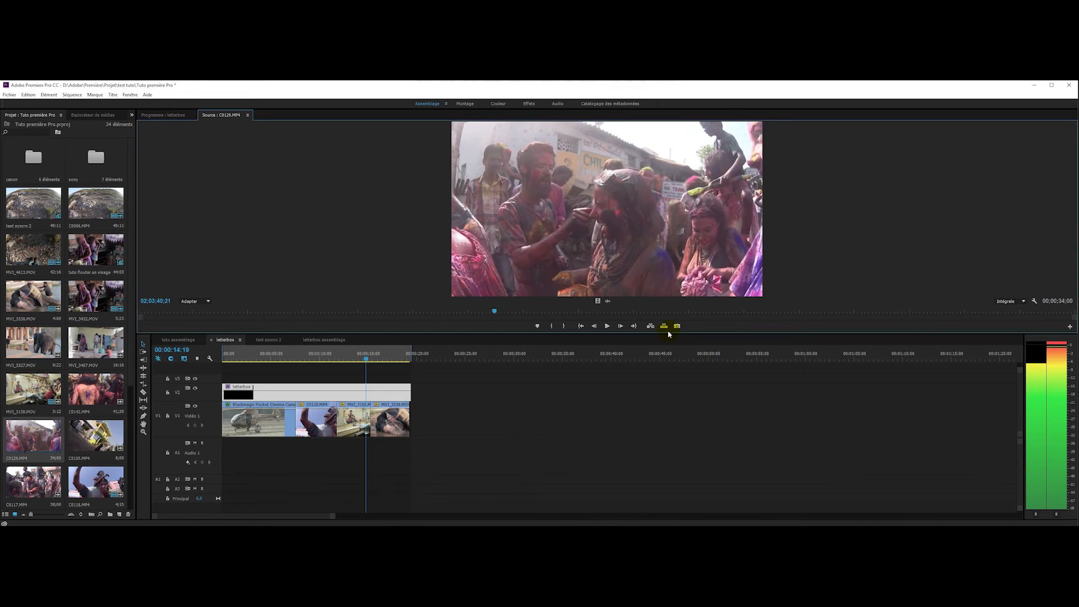
{"action": "key", "text": "space"}
{"action": "key", "text": "o"}
{"action": "key", "text": "j"}
{"action": "key", "text": "j"}
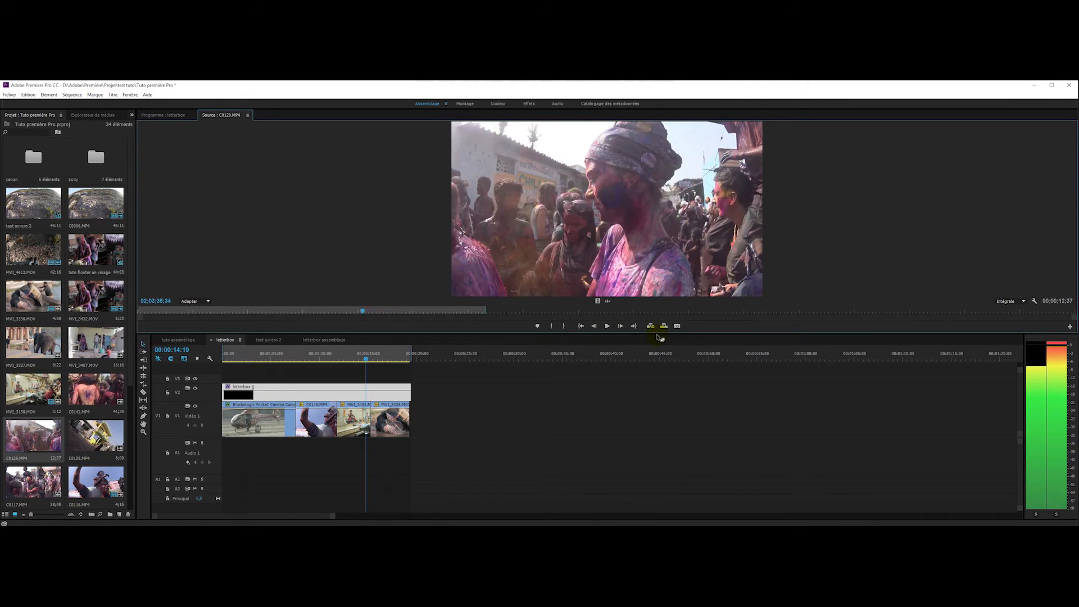
{"action": "key", "text": "space"}
{"action": "key", "text": "i"}
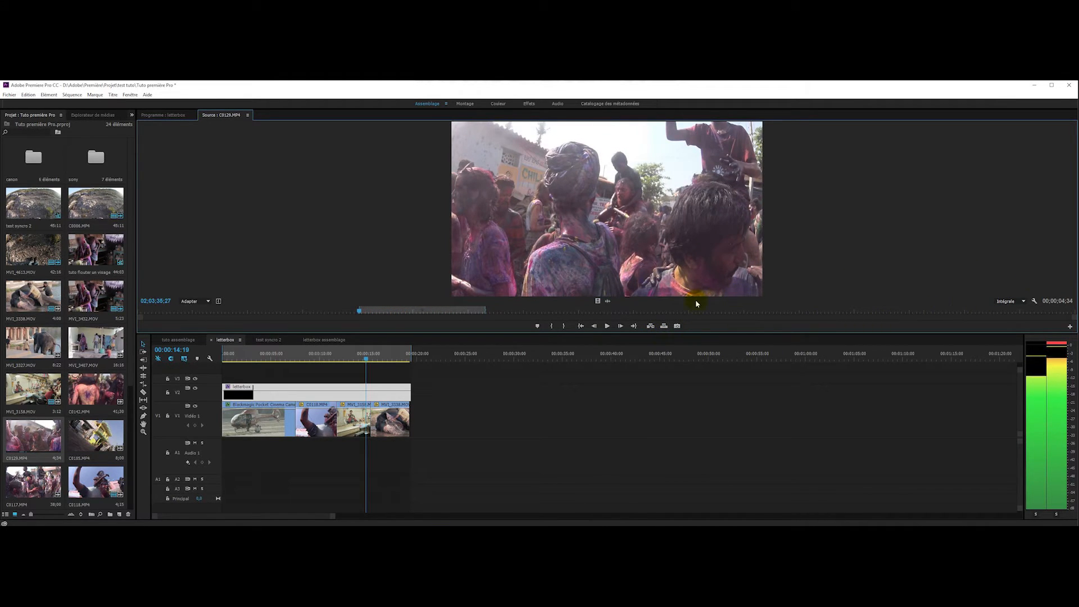
Step: Add only the video of the marked C0129.MP4 excerpt to track V1, directly after the elephant clip
{"action": "left_click_drag", "start_coordinate": [596, 301], "coordinate": [454, 418]}
{"action": "left_click", "coordinate": [465, 358]}
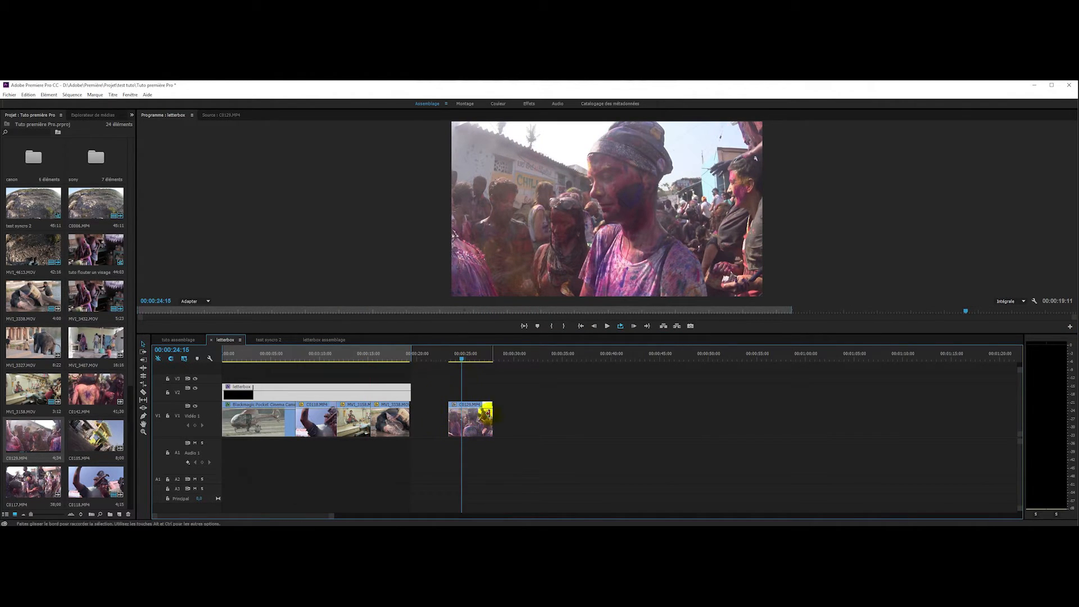
{"action": "left_click_drag", "start_coordinate": [479, 416], "coordinate": [448, 428]}
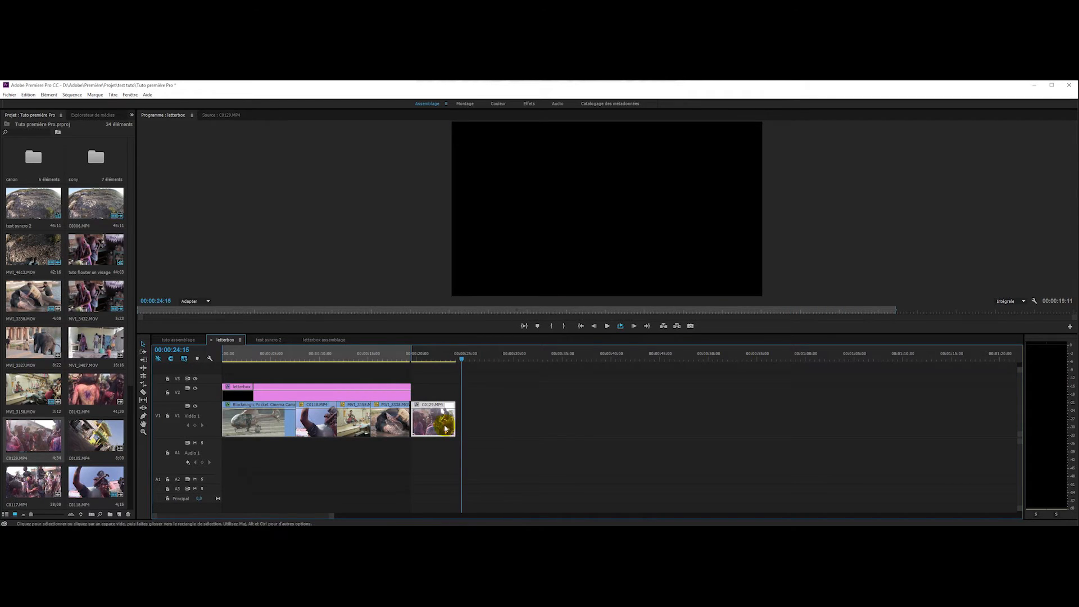
Step: Step through the frames around the cut between the elephant clip and C0129.MP4 to compare their framing with and without the letterbox layer
{"action": "left_click_drag", "start_coordinate": [414, 361], "coordinate": [404, 364]}
{"action": "key", "text": "Right"}
{"action": "key", "text": "Right"}
{"action": "key", "text": "Right"}
{"action": "key", "text": "Right"}
{"action": "key", "text": "Right"}
{"action": "key", "text": "Right"}
{"action": "key", "text": "Right"}
{"action": "key", "text": "Right"}
{"action": "key", "text": "Right"}
{"action": "key", "text": "Right"}
{"action": "key", "text": "Right"}
{"action": "key", "text": "Right"}
{"action": "key", "text": "Right"}
{"action": "key", "text": "Right"}
{"action": "key", "text": "Right"}
{"action": "key", "text": "Right"}
{"action": "key", "text": "Right"}
{"action": "key", "text": "Right"}
{"action": "key", "text": "Right"}
{"action": "key", "text": "Right"}
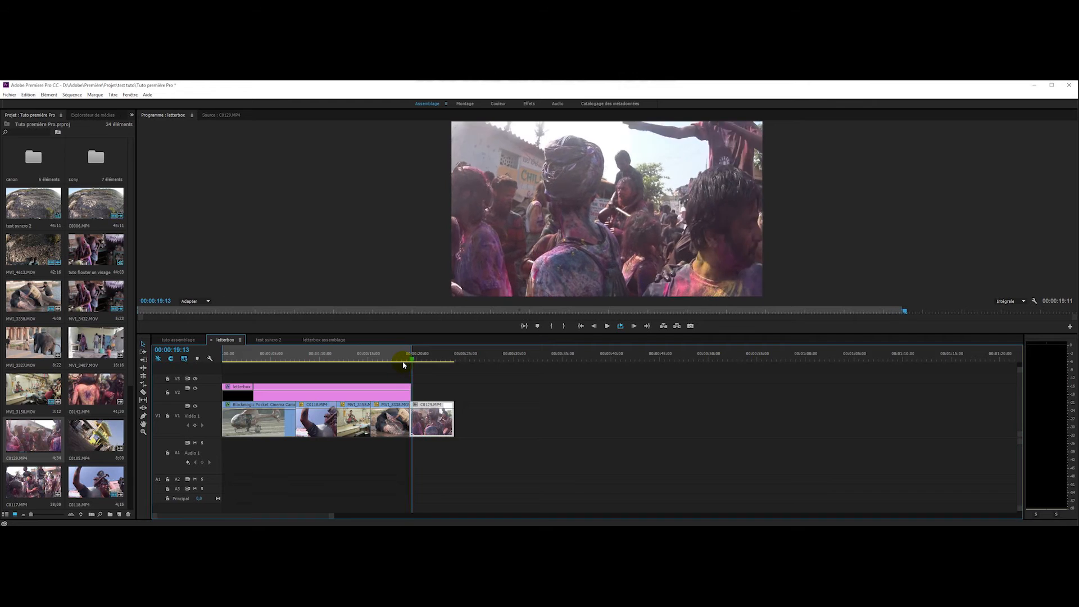
{"action": "key", "text": "Left"}
{"action": "key", "text": "Left"}
{"action": "key", "text": "Left"}
{"action": "key", "text": "Left"}
{"action": "key", "text": "Left"}
{"action": "key", "text": "Left"}
{"action": "key", "text": "Left"}
{"action": "key", "text": "Left"}
{"action": "key", "text": "Left"}
{"action": "key", "text": "Left"}
{"action": "key", "text": "Left"}
{"action": "key", "text": "Left"}
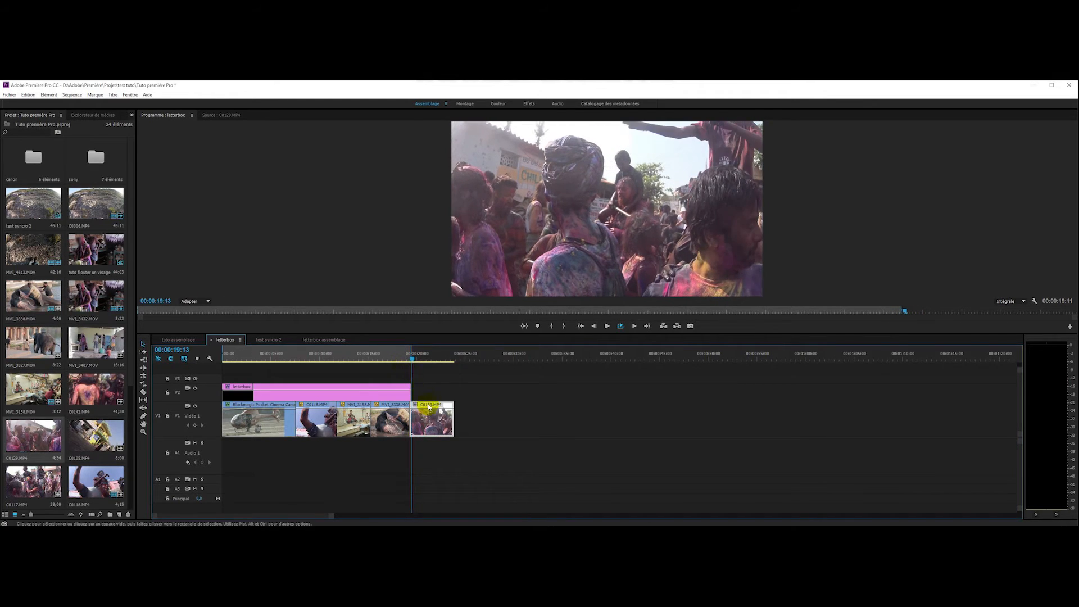
{"action": "key", "text": "Left"}
{"action": "key", "text": "Left"}
{"action": "key", "text": "Left"}
{"action": "key", "text": "Left"}
{"action": "key", "text": "Left"}
{"action": "key", "text": "Left"}
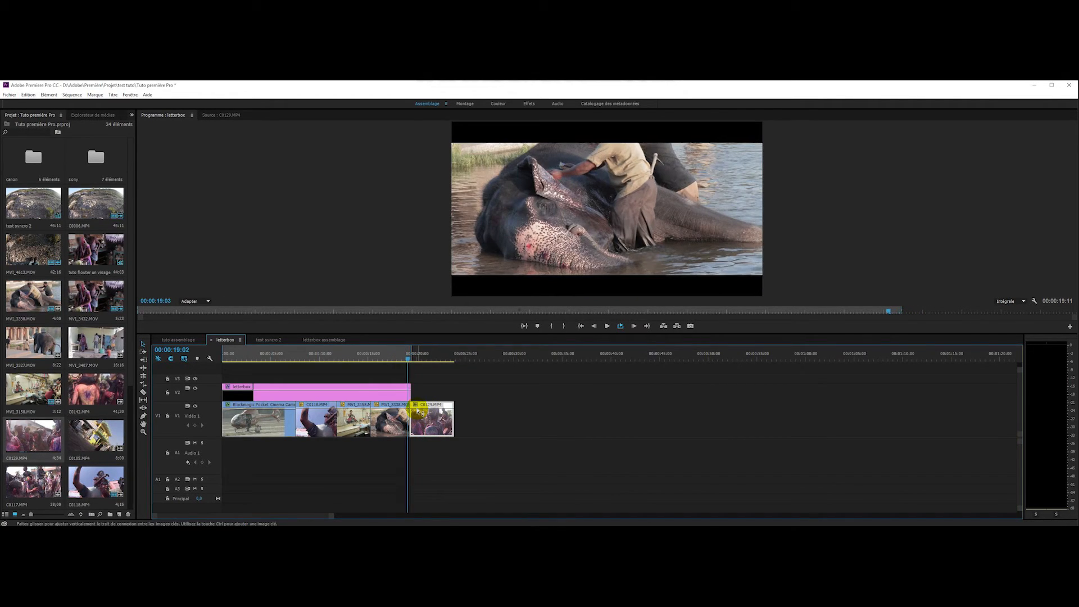
Step: Extend the letterbox adjustment layer on V2 to the end of C0129.MP4 and check the bars across that clip's frames
{"action": "left_click_drag", "start_coordinate": [409, 392], "coordinate": [453, 394]}
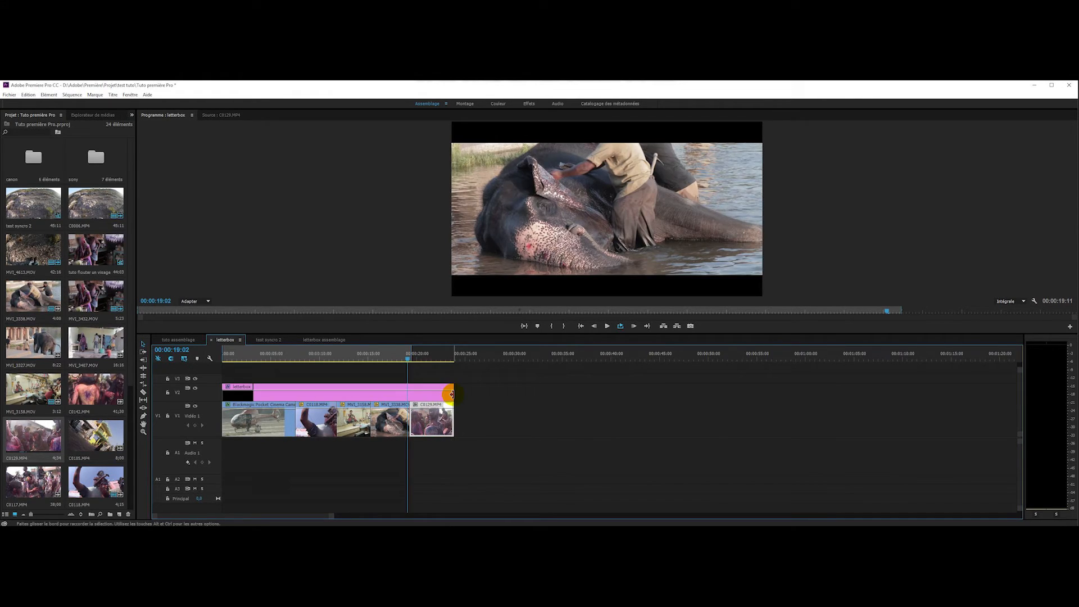
{"action": "left_click", "coordinate": [433, 358]}
{"action": "key", "text": "Right"}
{"action": "key", "text": "Right"}
{"action": "key", "text": "Right"}
{"action": "key", "text": "Right"}
{"action": "key", "text": "Right"}
{"action": "key", "text": "Right"}
{"action": "key", "text": "Right"}
{"action": "key", "text": "Right"}
{"action": "key", "text": "Right"}
{"action": "key", "text": "Right"}
{"action": "key", "text": "Right"}
{"action": "key", "text": "Right"}
{"action": "key", "text": "Right"}
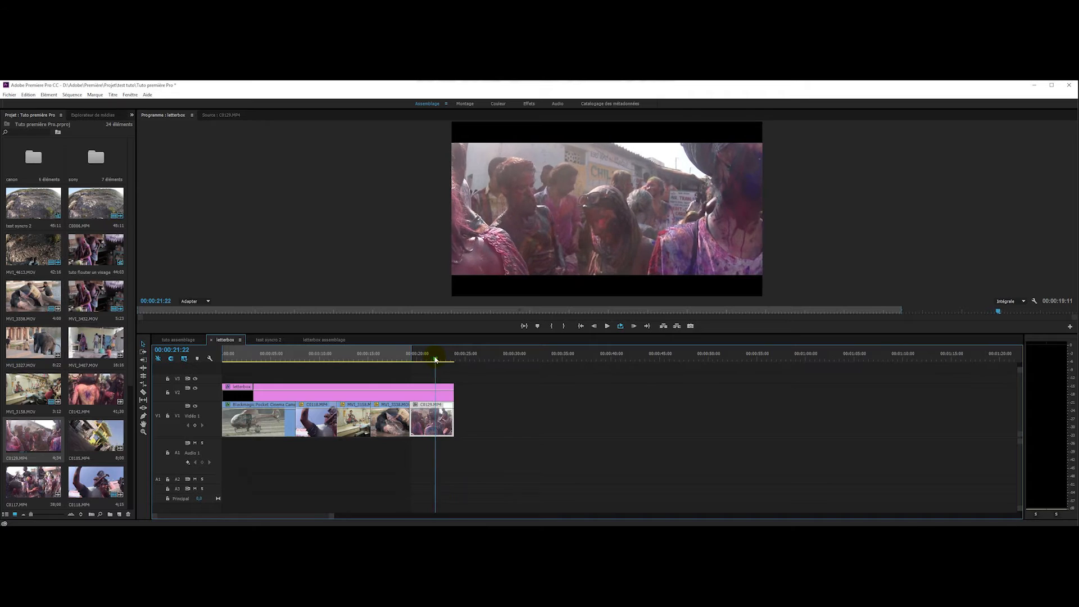
{"action": "key", "text": "Left"}
{"action": "key", "text": "Left"}
{"action": "key", "text": "Left"}
{"action": "key", "text": "Left"}
{"action": "key", "text": "Left"}
{"action": "key", "text": "Left"}
{"action": "key", "text": "Left"}
{"action": "key", "text": "Left"}
{"action": "key", "text": "Left"}
{"action": "key", "text": "Left"}
{"action": "key", "text": "Left"}
{"action": "key", "text": "Left"}
{"action": "key", "text": "Left"}
{"action": "key", "text": "Left"}
{"action": "key", "text": "Left"}
{"action": "key", "text": "Left"}
{"action": "key", "text": "Left"}
{"action": "key", "text": "Left"}
{"action": "key", "text": "Left"}
{"action": "key", "text": "Left"}
{"action": "key", "text": "Left"}
{"action": "key", "text": "Left"}
{"action": "key", "text": "Left"}
{"action": "key", "text": "Left"}
{"action": "key", "text": "Left"}
{"action": "key", "text": "Left"}
{"action": "key", "text": "Left"}
{"action": "key", "text": "Left"}
{"action": "key", "text": "Left"}
{"action": "key", "text": "Left"}
{"action": "key", "text": "Left"}
{"action": "key", "text": "Left"}
{"action": "key", "text": "Left"}
{"action": "key", "text": "Left"}
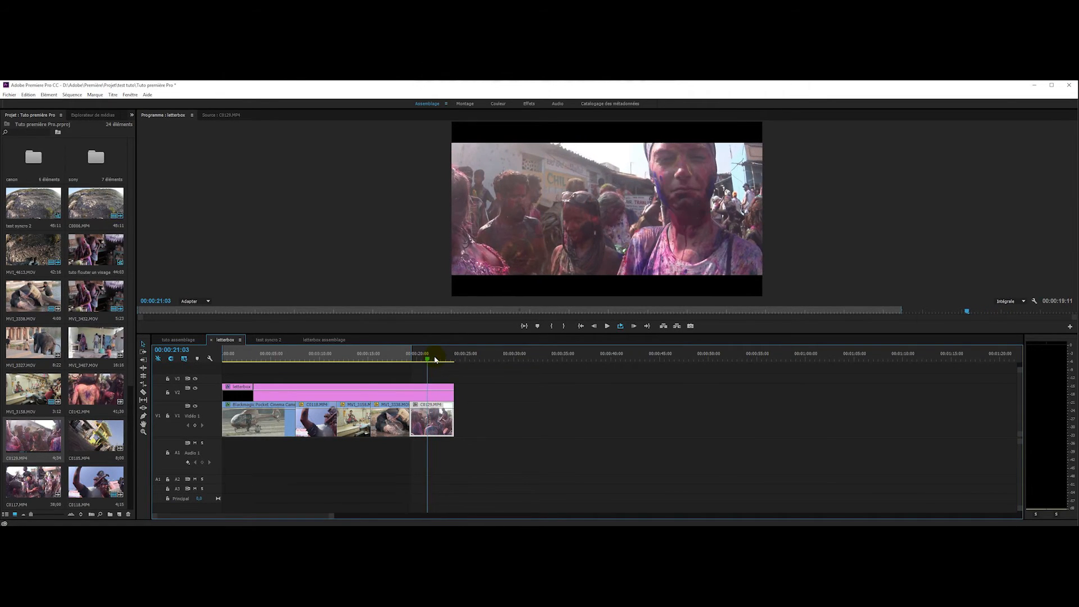
Step: In the Effets workspace, apply the saved letterbox preset directly to C0129.MP4, outside the adjustment layer, and place the clip right after the elephant clip
{"action": "left_click_drag", "start_coordinate": [448, 394], "coordinate": [466, 423]}
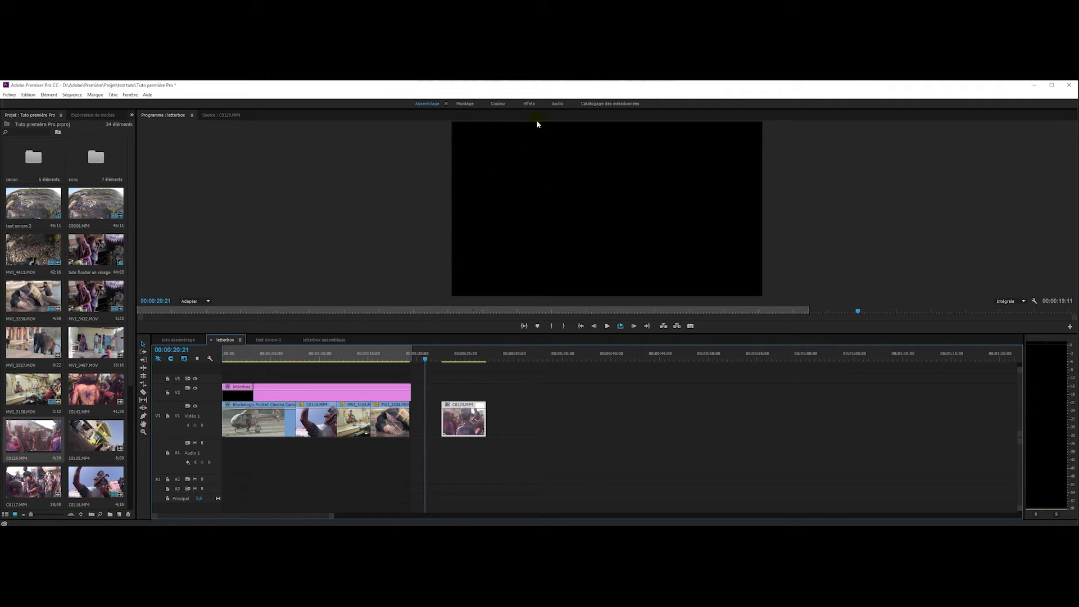
{"action": "left_click", "coordinate": [529, 104]}
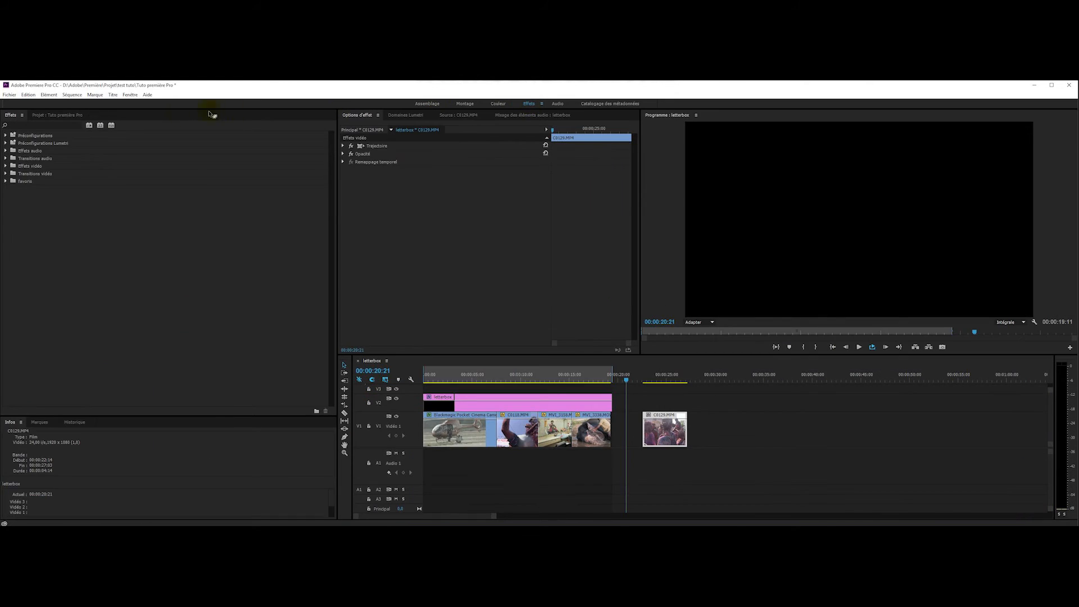
{"action": "left_click", "coordinate": [6, 136]}
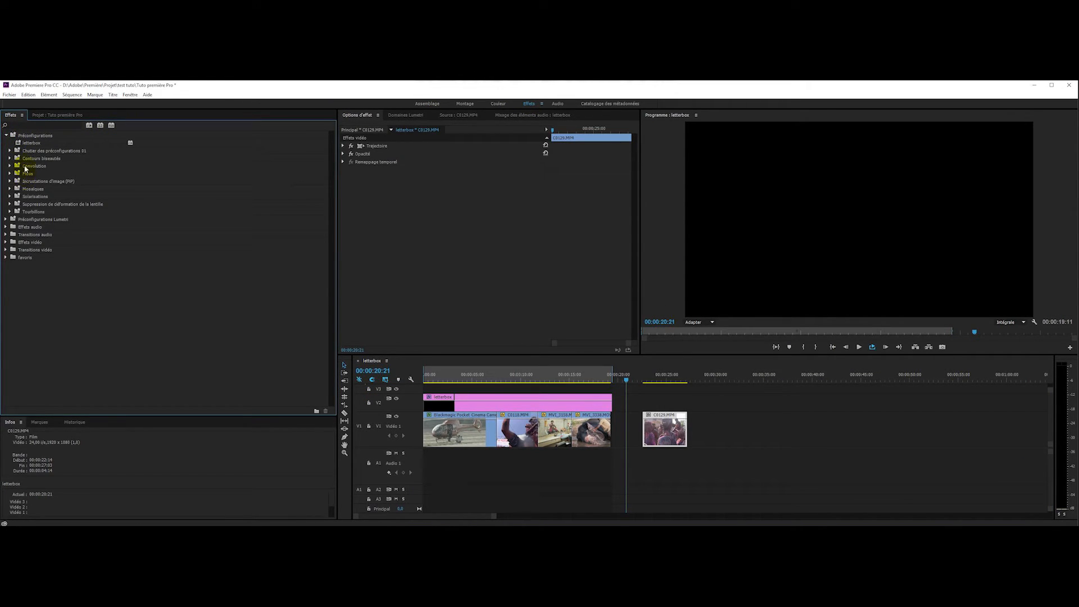
{"action": "left_click_drag", "start_coordinate": [32, 143], "coordinate": [670, 436]}
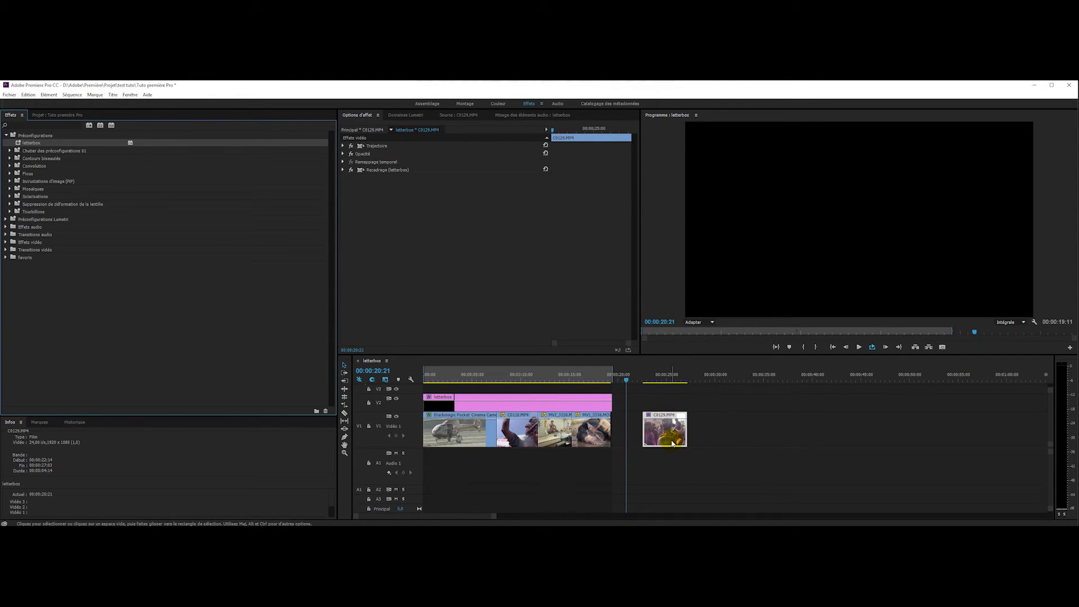
{"action": "left_click", "coordinate": [343, 169]}
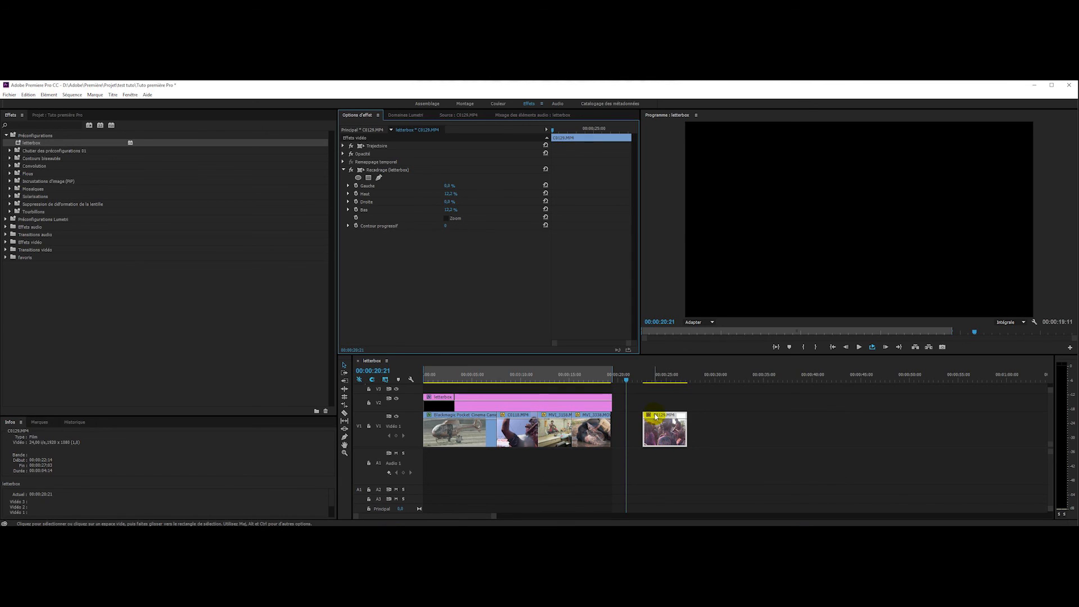
{"action": "left_click_drag", "start_coordinate": [655, 416], "coordinate": [630, 420]}
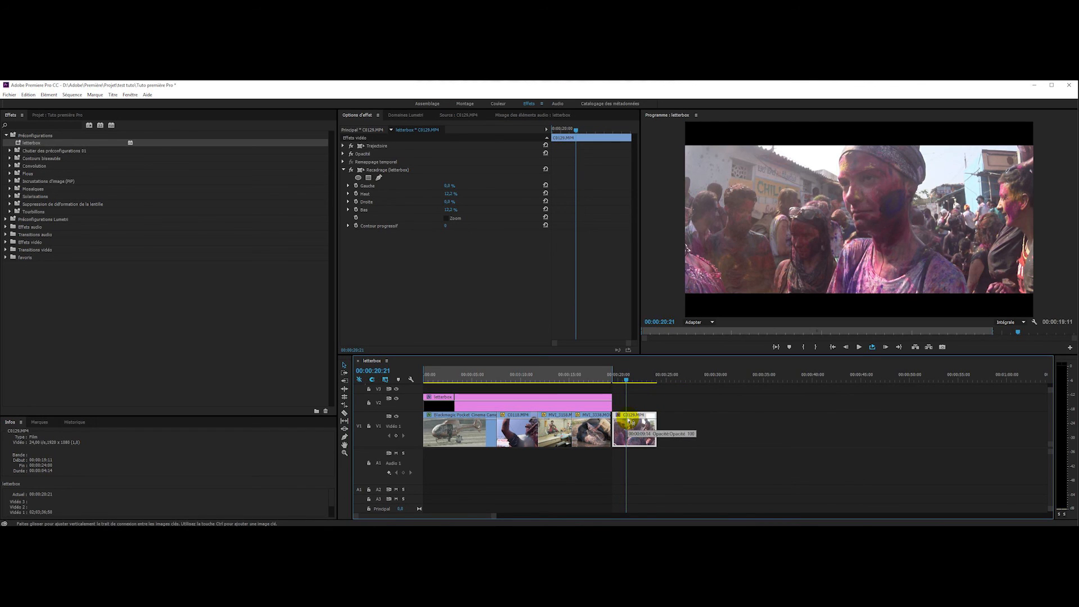